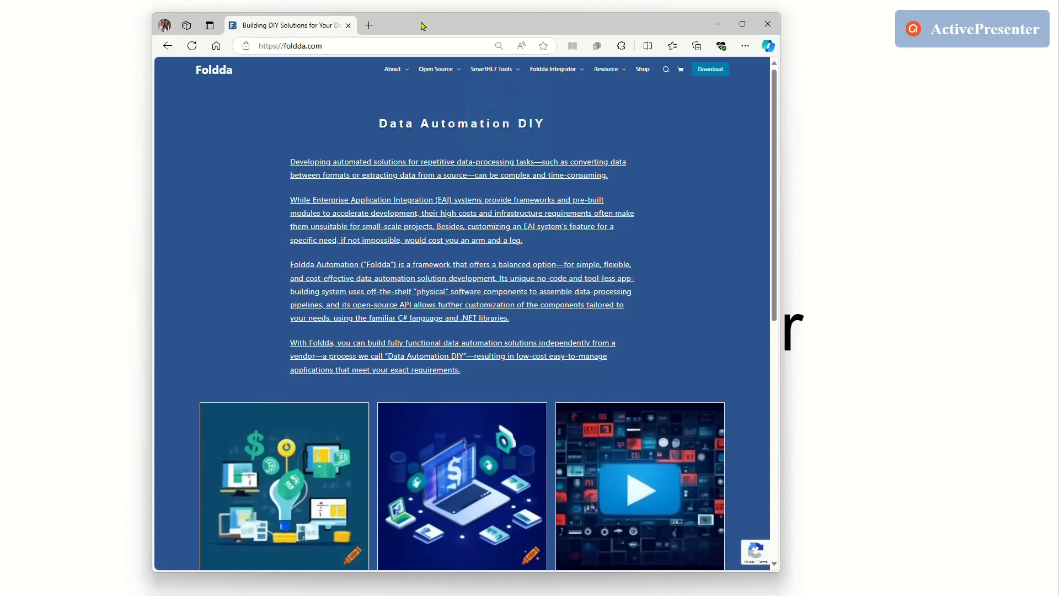
Download the Foldda.Automation-Release.2024.10.14 package from the Foldda Premium Runtime page on the Foldda website.
left_click_drag(422, 26, 397, 25)
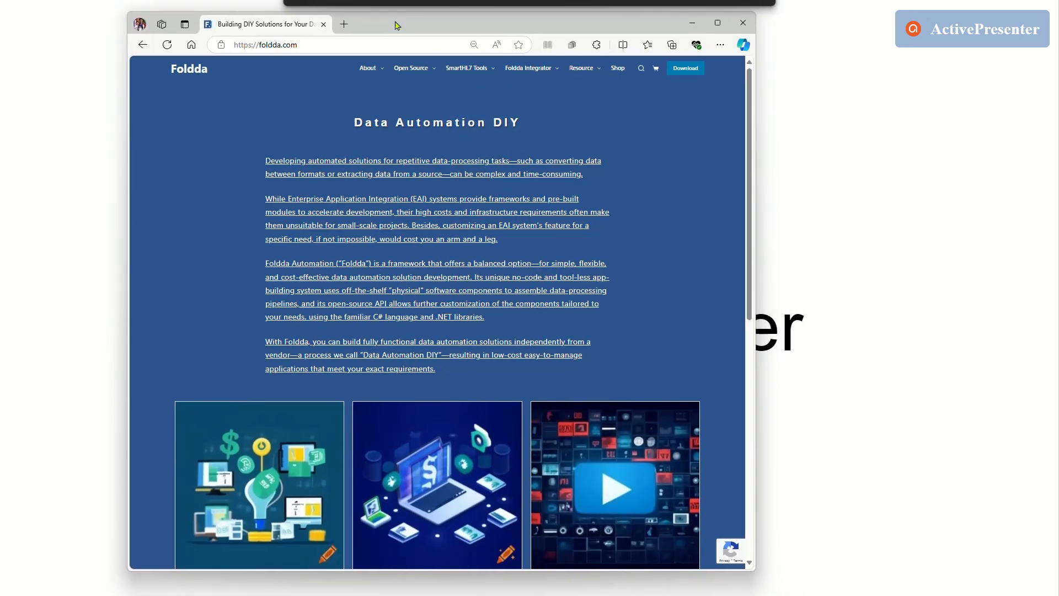
left_click(684, 76)
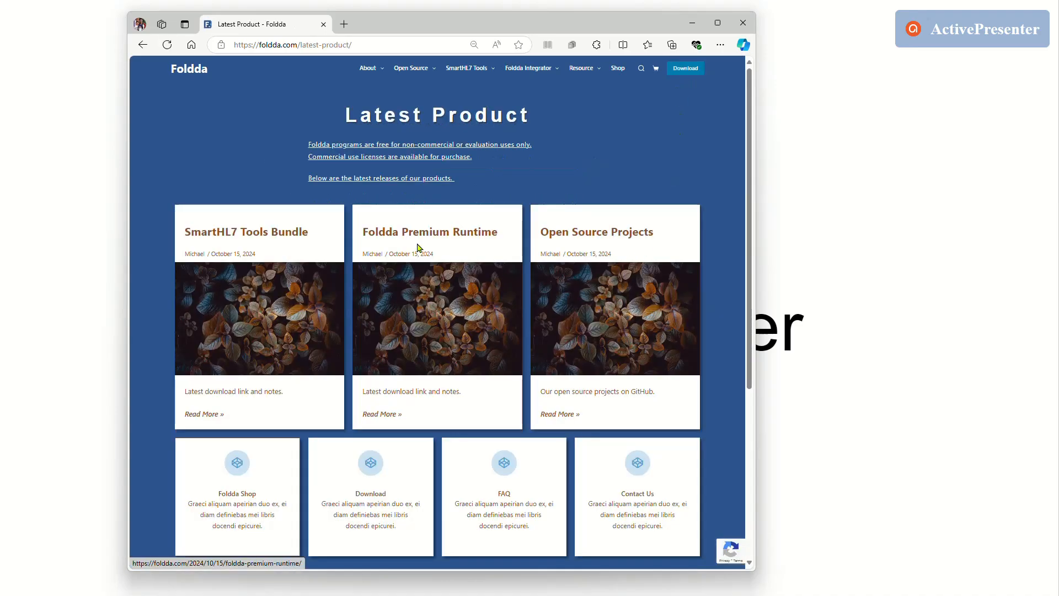
left_click(445, 239)
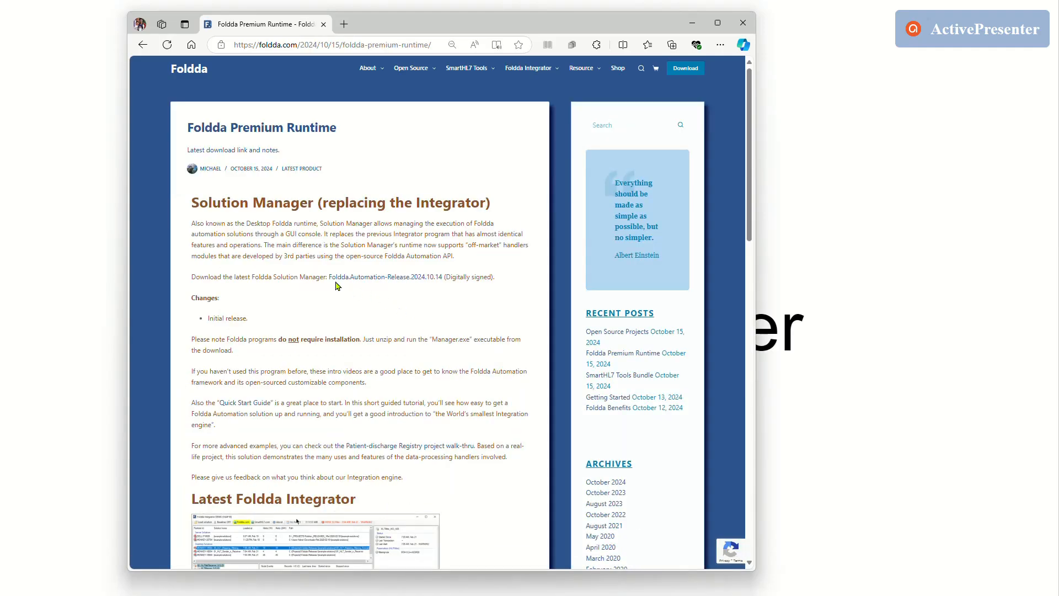
left_click(380, 281)
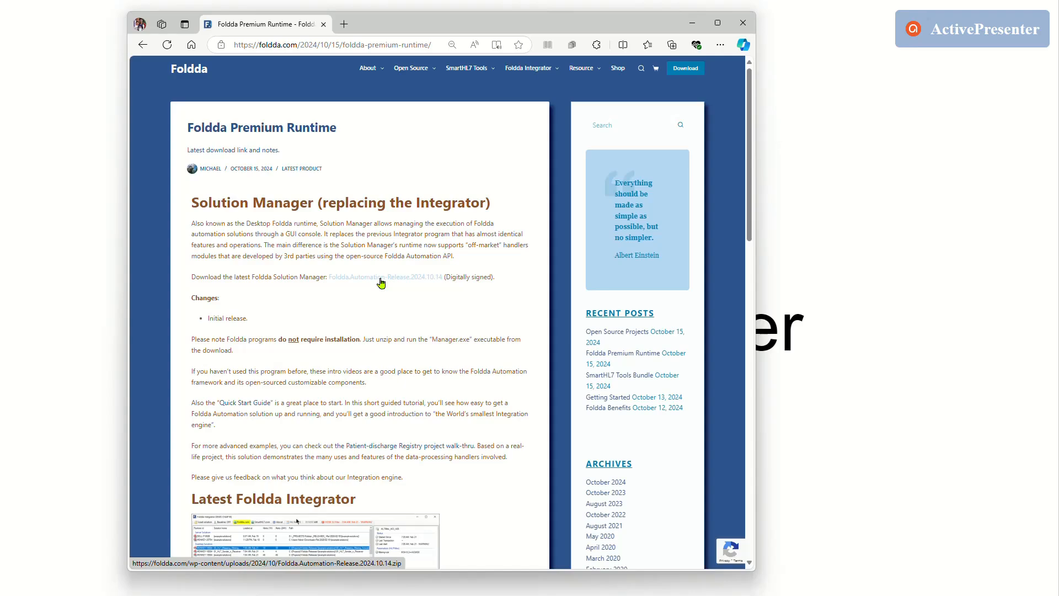
left_click(380, 283)
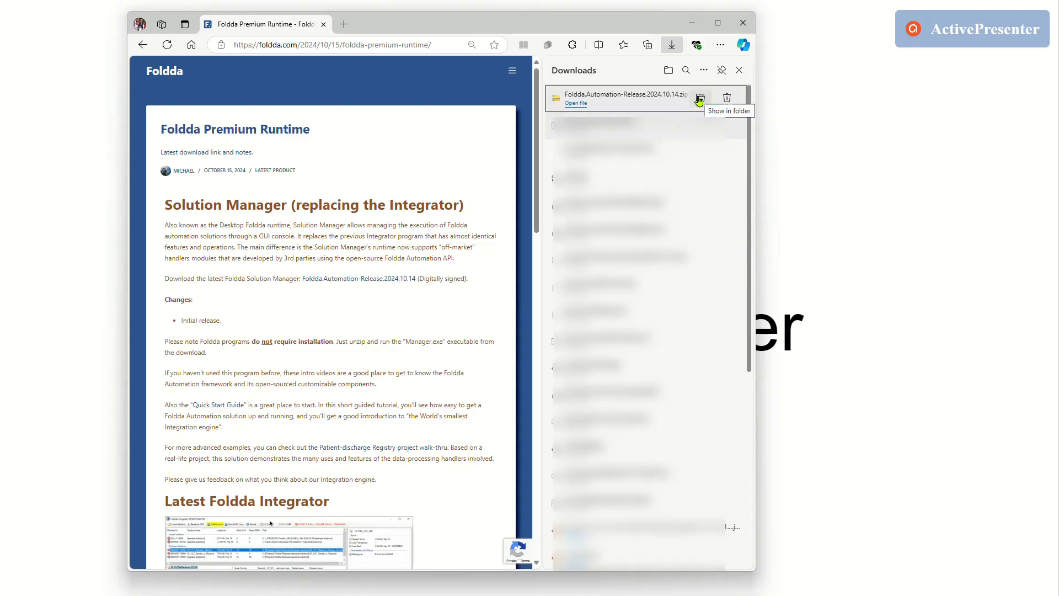
Locate the downloaded Foldda.Automation-Release.2024.10.14.zip in its folder and extract it to the default destination.
left_click(699, 99)
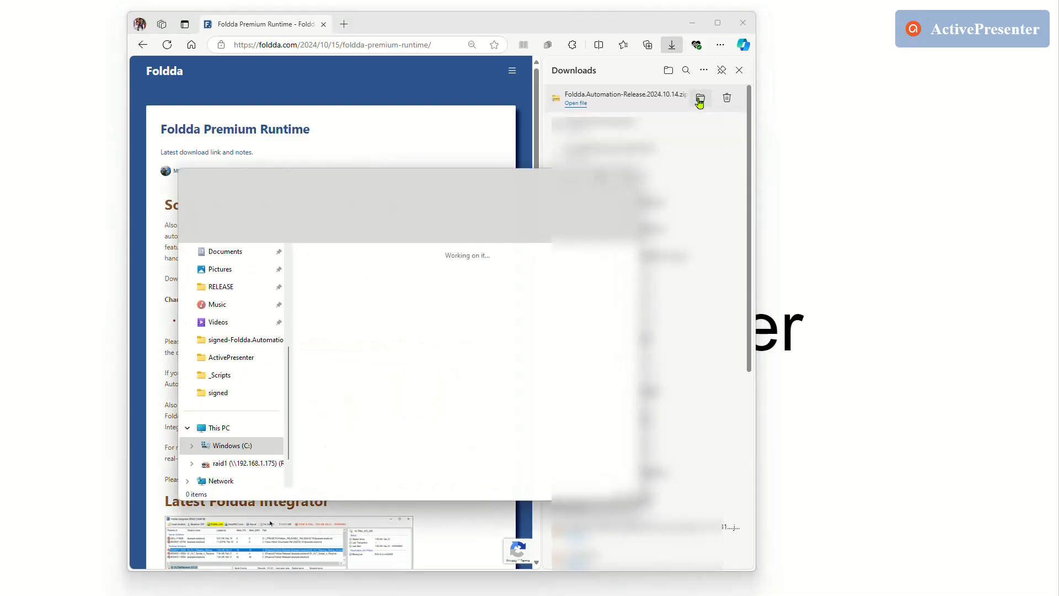
left_click_drag(465, 182, 694, 182)
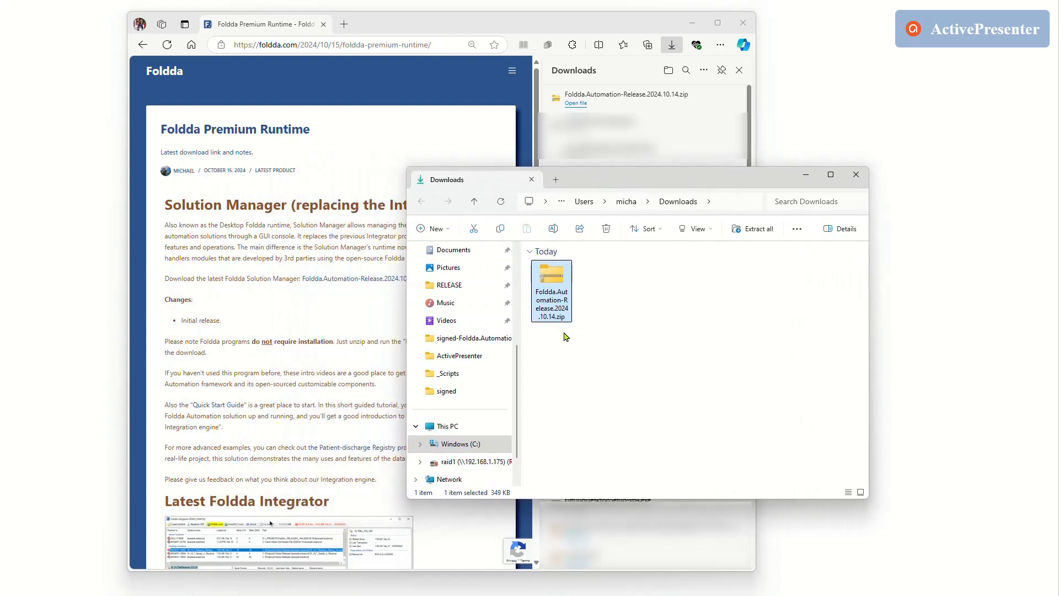
right_click(553, 279)
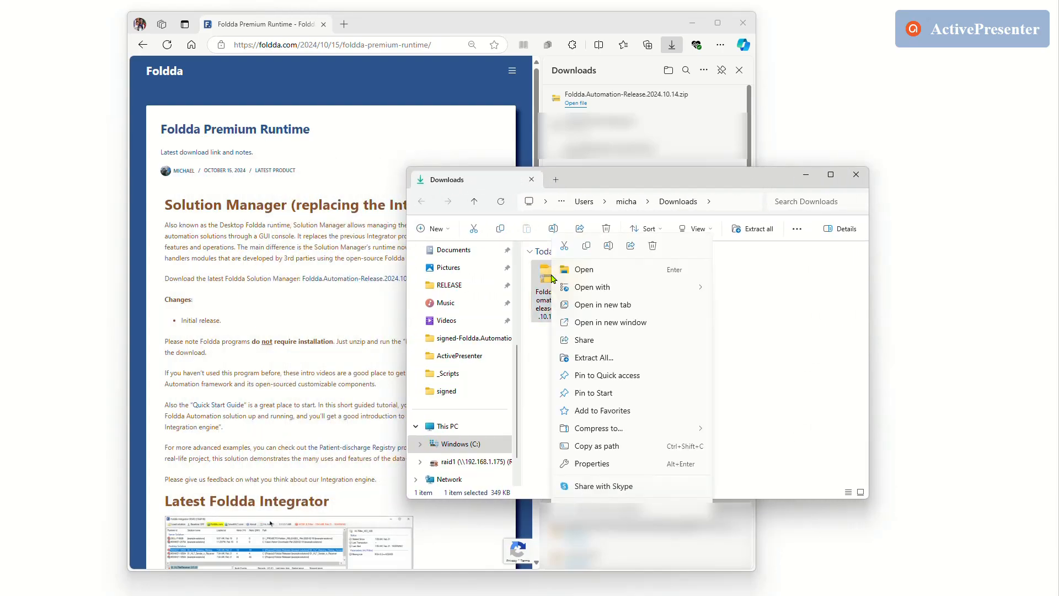
left_click(614, 358)
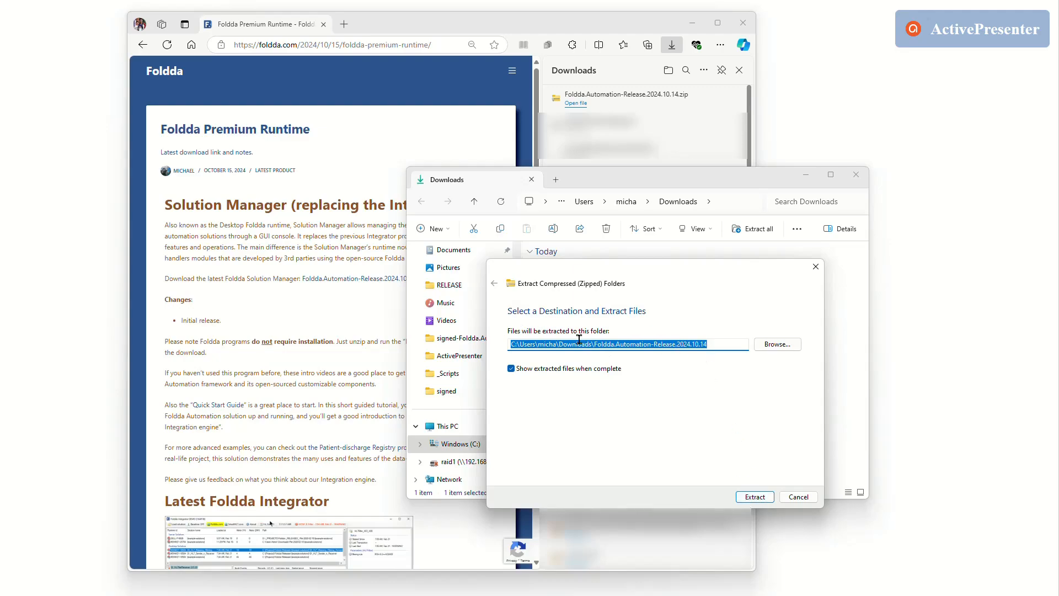
left_click(751, 498)
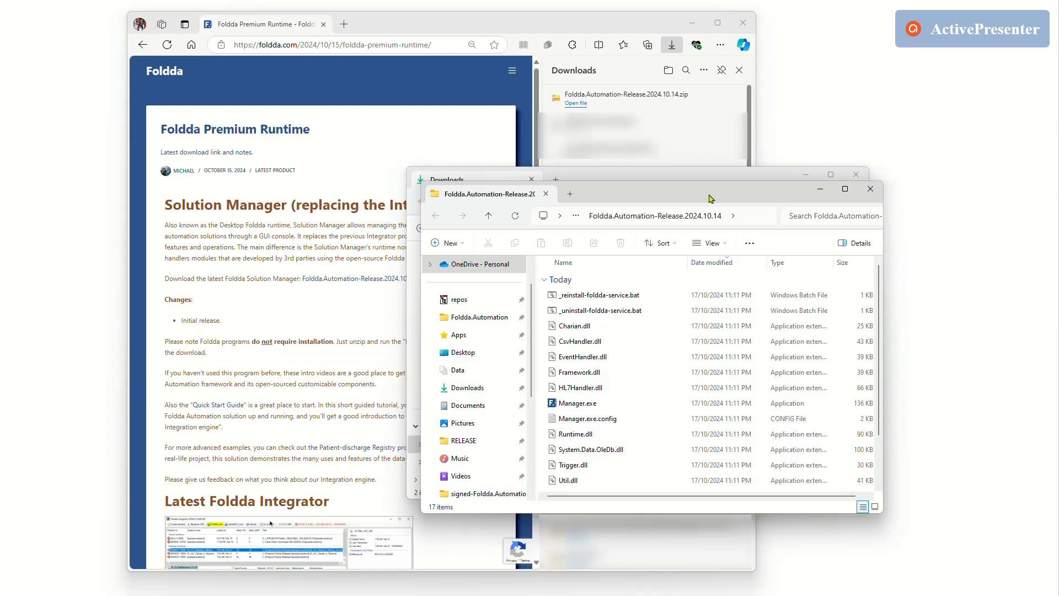
Arrange the Downloads and extracted-folder windows, enlarging the extracted folder's window so more of its files show.
left_click_drag(678, 196, 833, 213)
left_click_drag(676, 182, 522, 170)
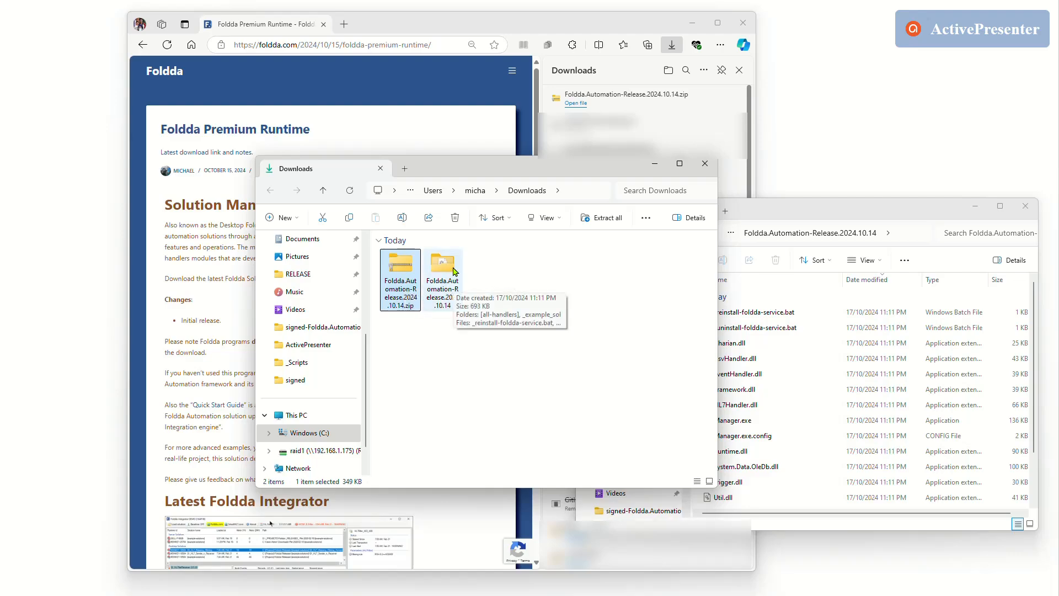
left_click_drag(887, 212, 745, 207)
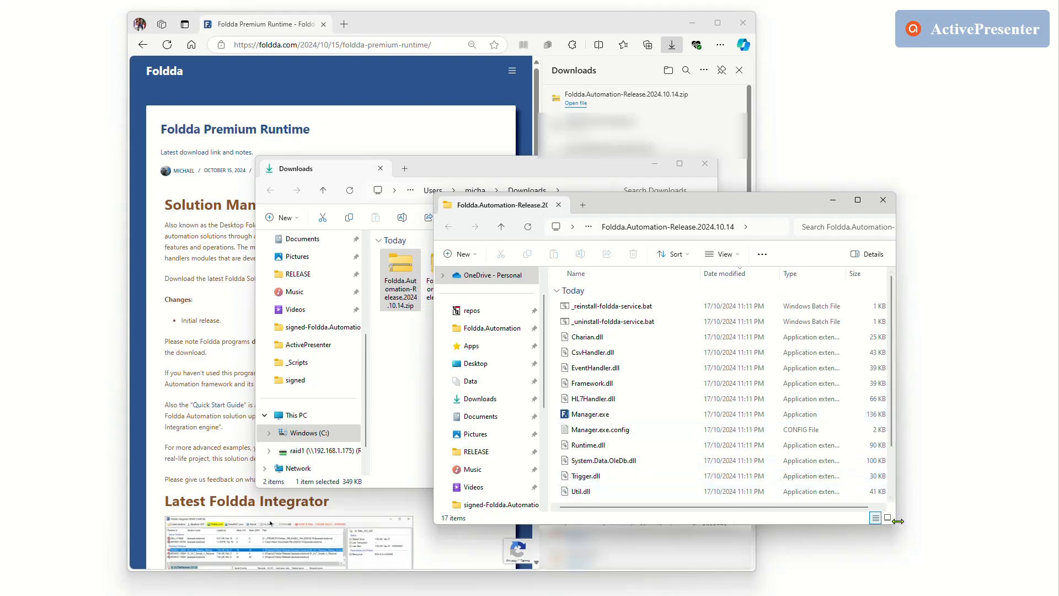
left_click_drag(894, 527, 994, 559)
left_click_drag(738, 199, 637, 113)
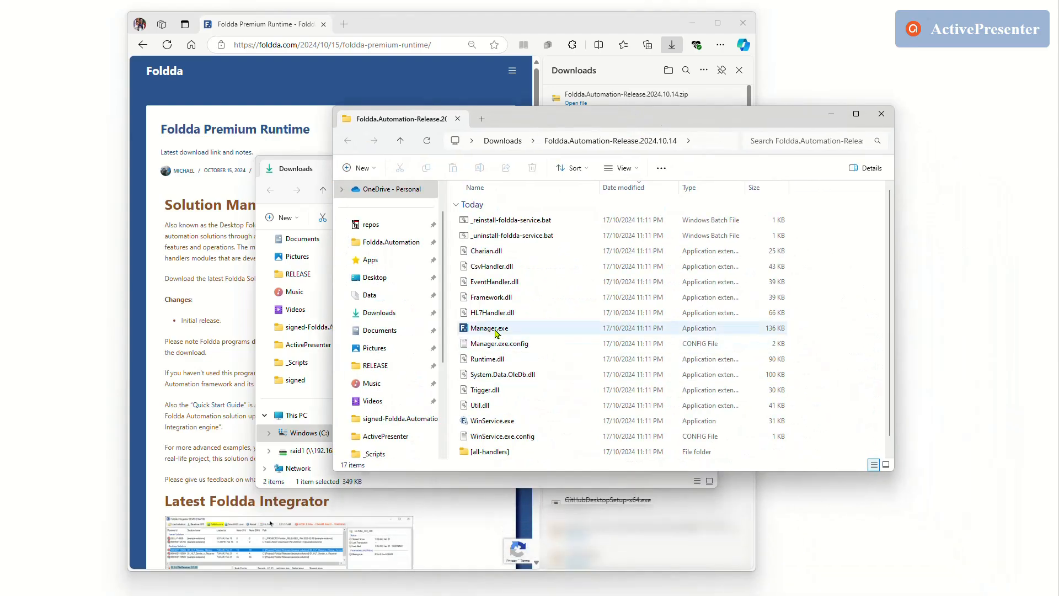
Run Manager.exe from the extracted folder, check its publisher, run it despite the SmartScreen warning and allow network access.
double_click(496, 329)
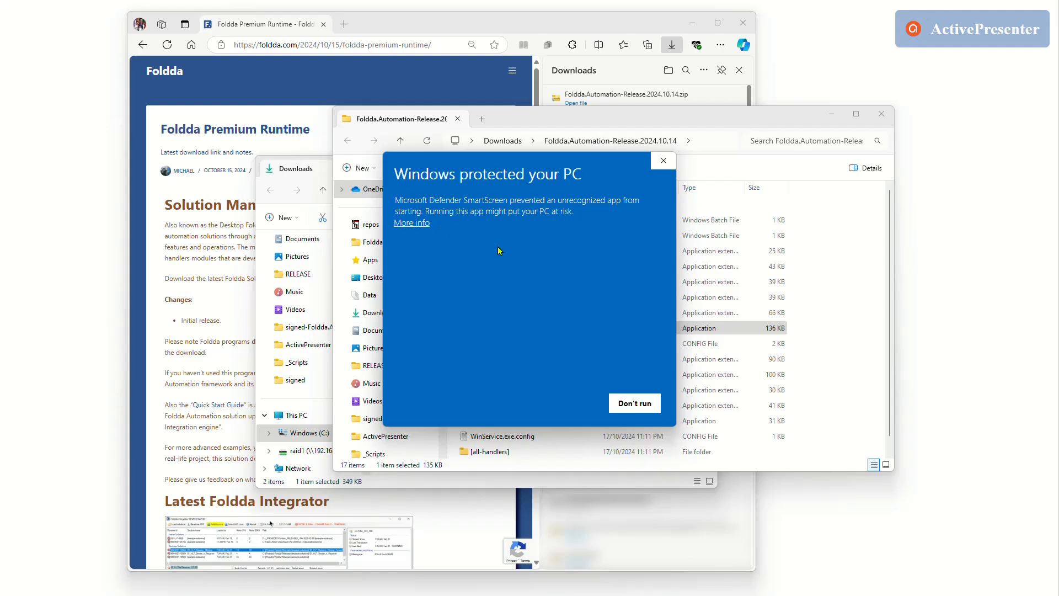
left_click(418, 223)
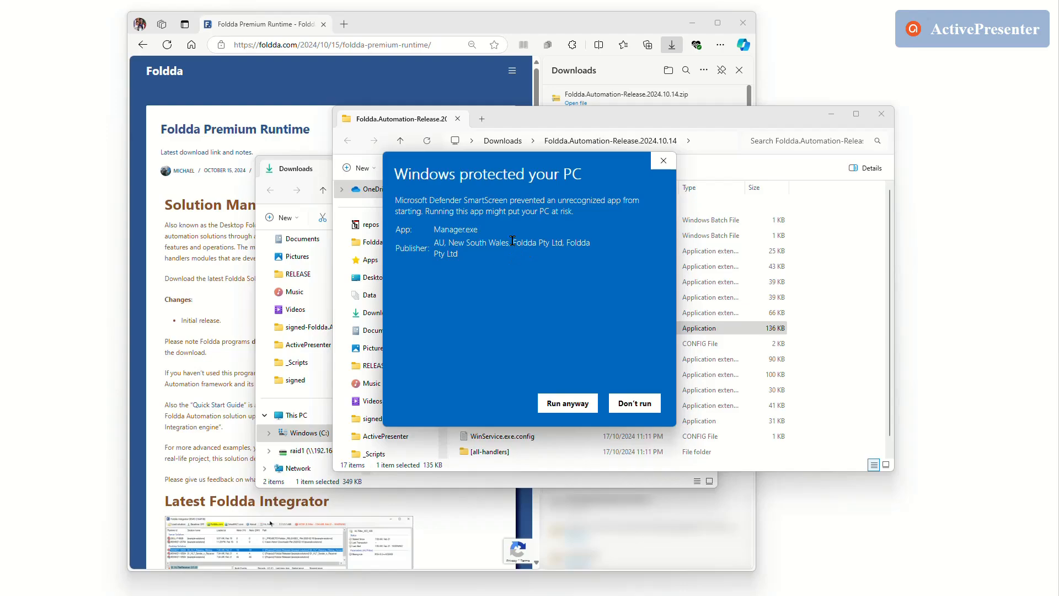
left_click_drag(512, 241, 586, 265)
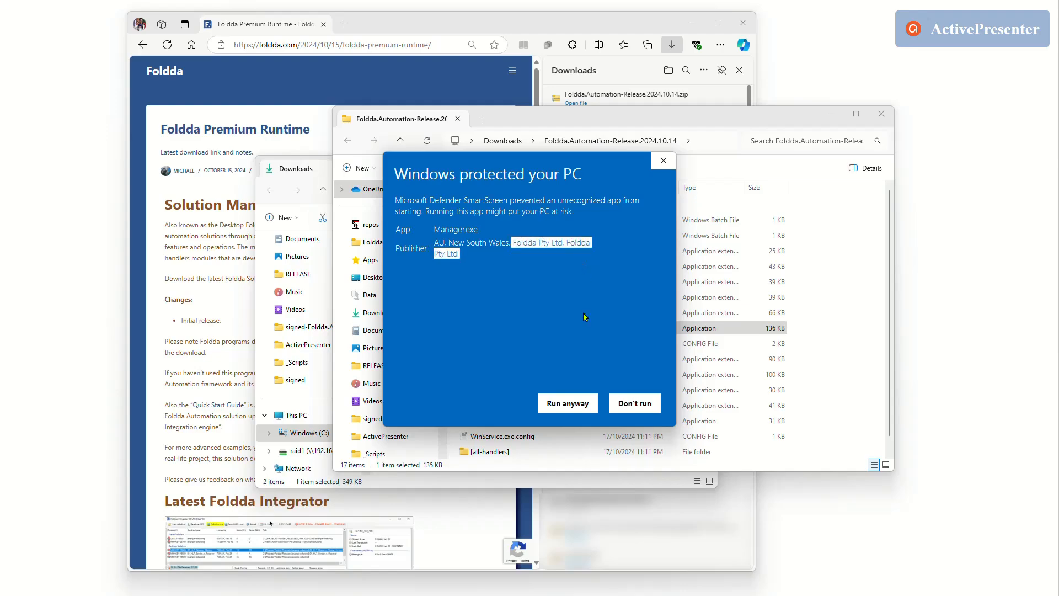
left_click(571, 404)
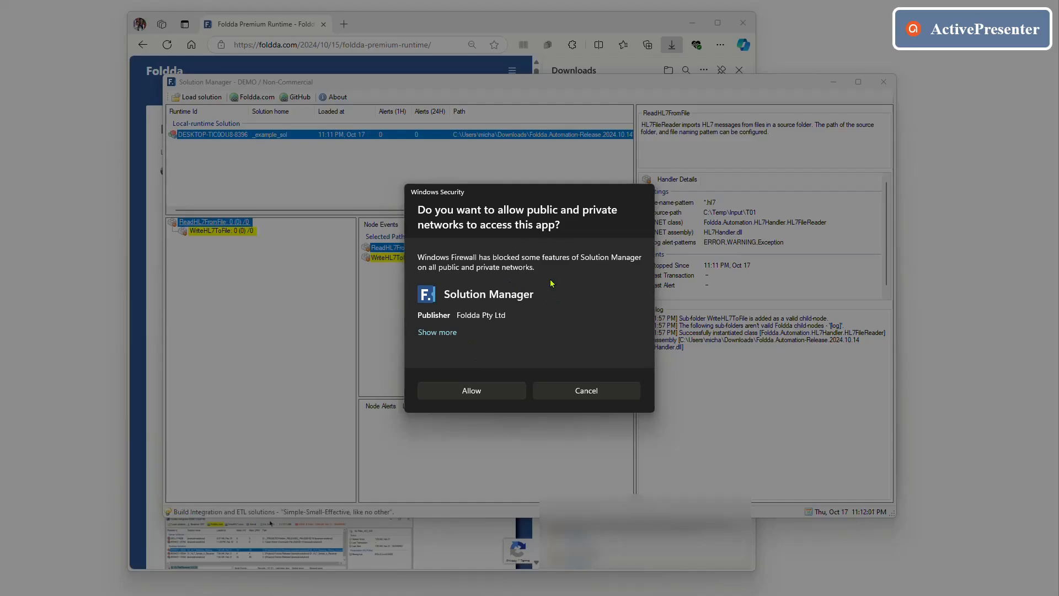
left_click(482, 396)
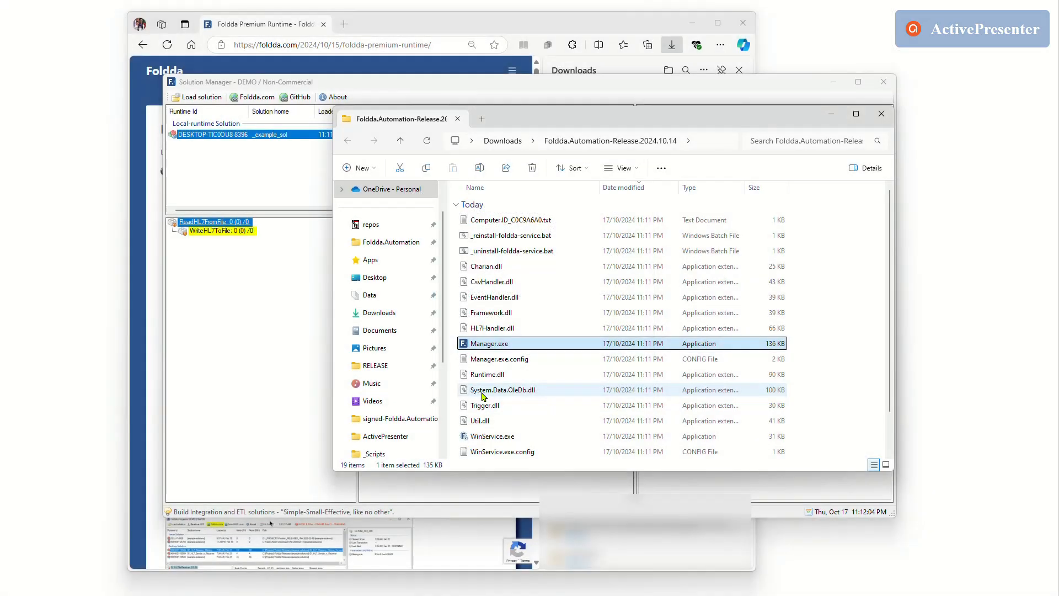
Bring the Solution Manager window to the front and move it clear of the extracted folder's window.
left_click(282, 380)
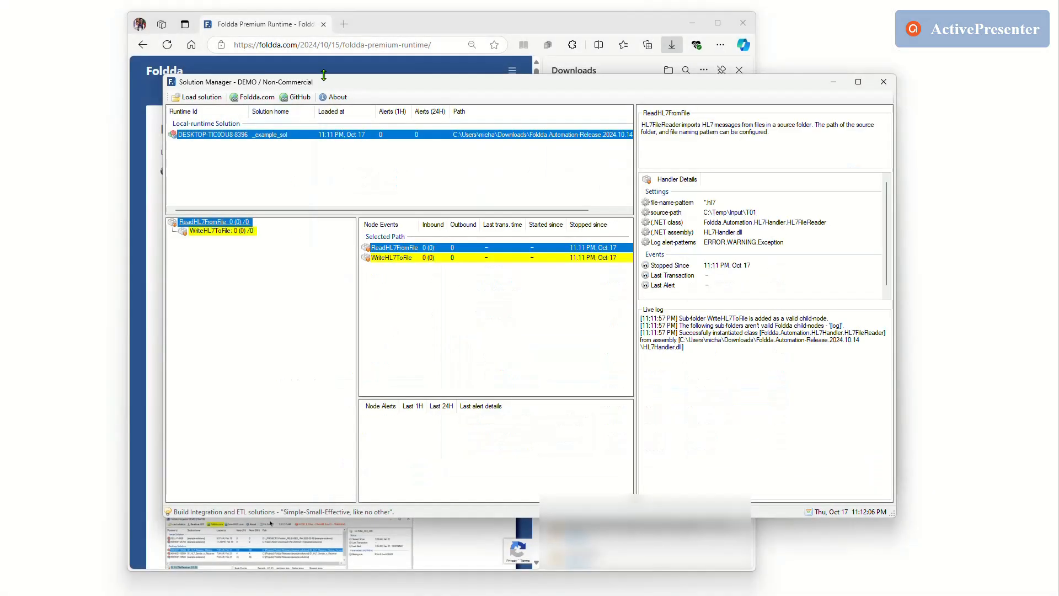
mouse_move(343, 85)
left_mouse_down()
mouse_move(349, 109)
mouse_move(337, 102)
left_mouse_up()
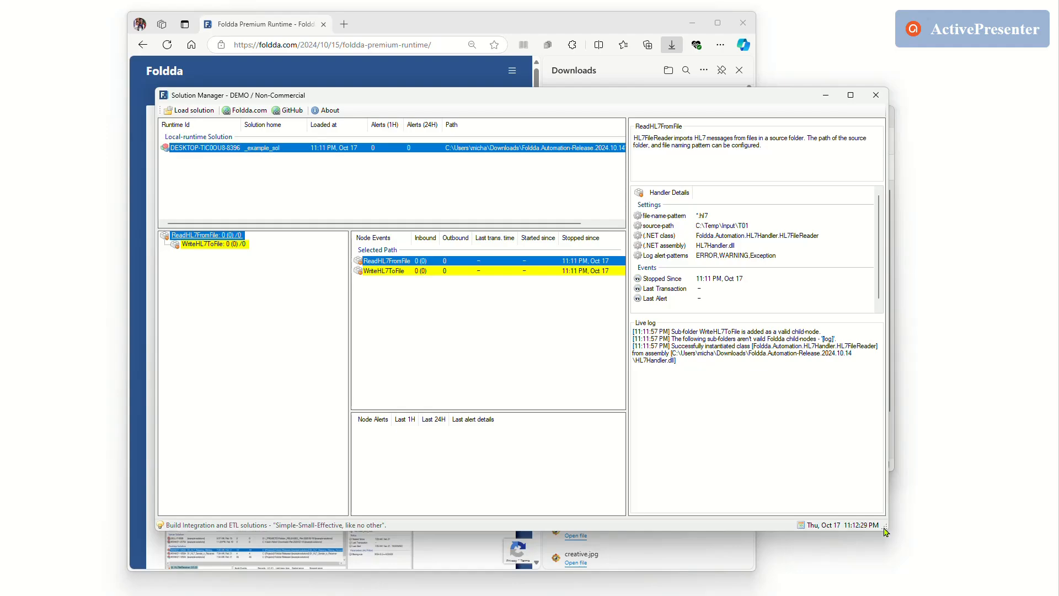
left_click_drag(497, 103, 346, 153)
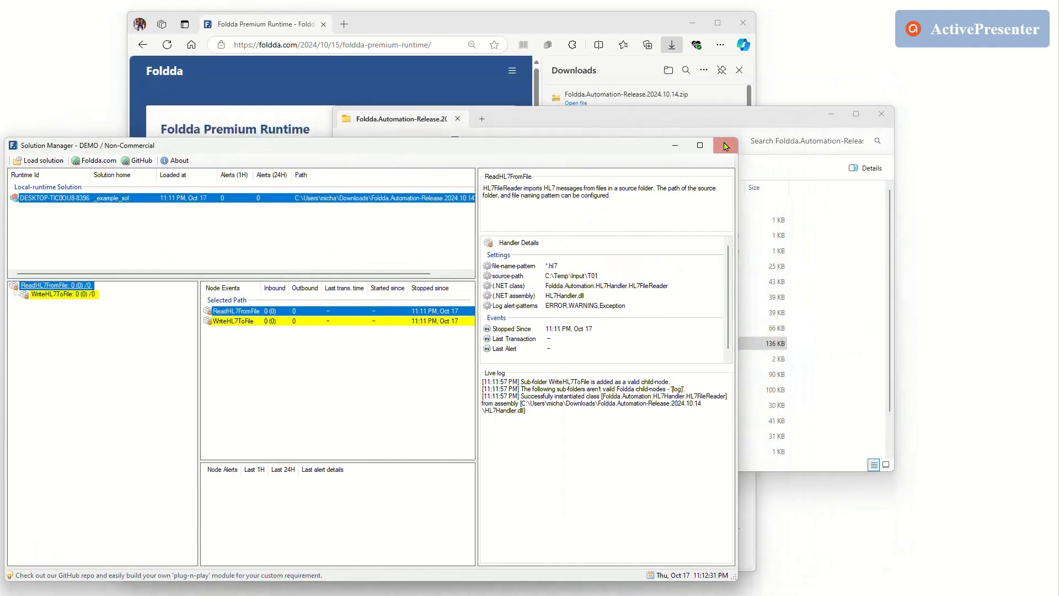
Open Manager.exe.config from the extracted folder and examine its SOLUTION_HOME_PATH setting.
left_click(677, 121)
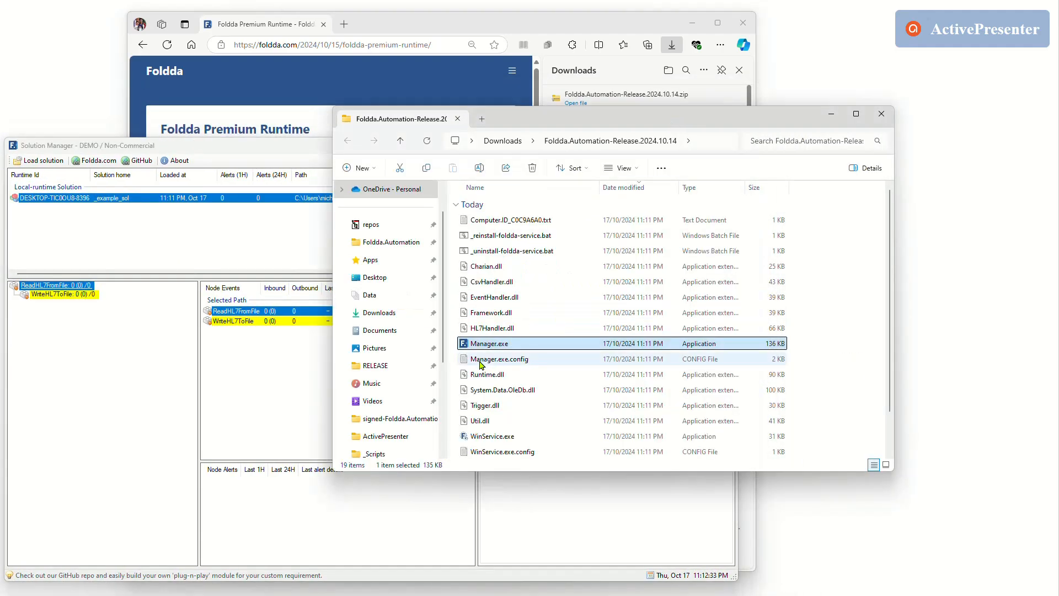
left_click(518, 363)
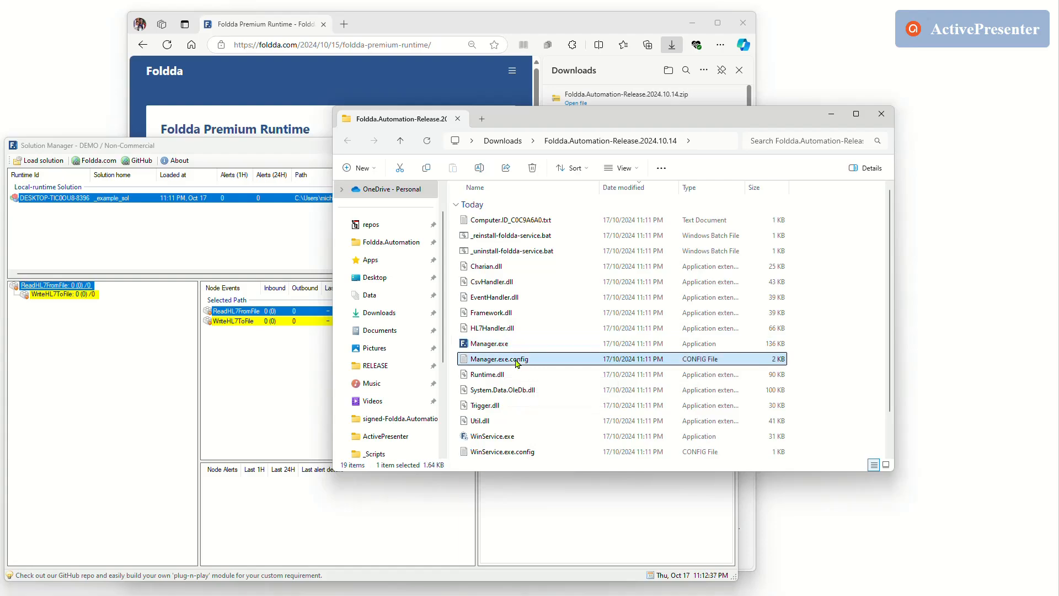
double_click(517, 363)
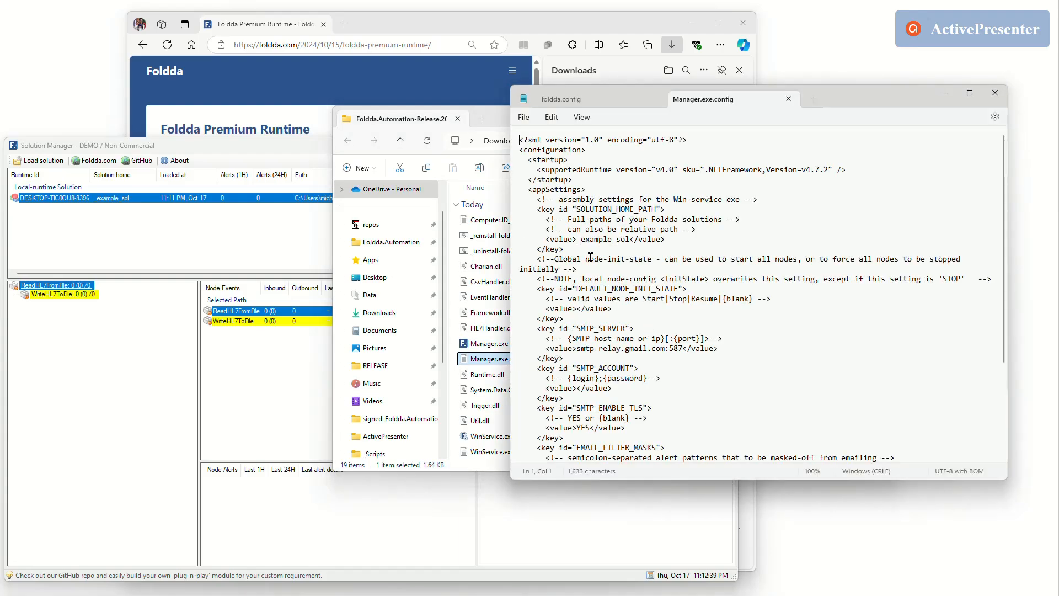
left_click_drag(546, 239, 669, 244)
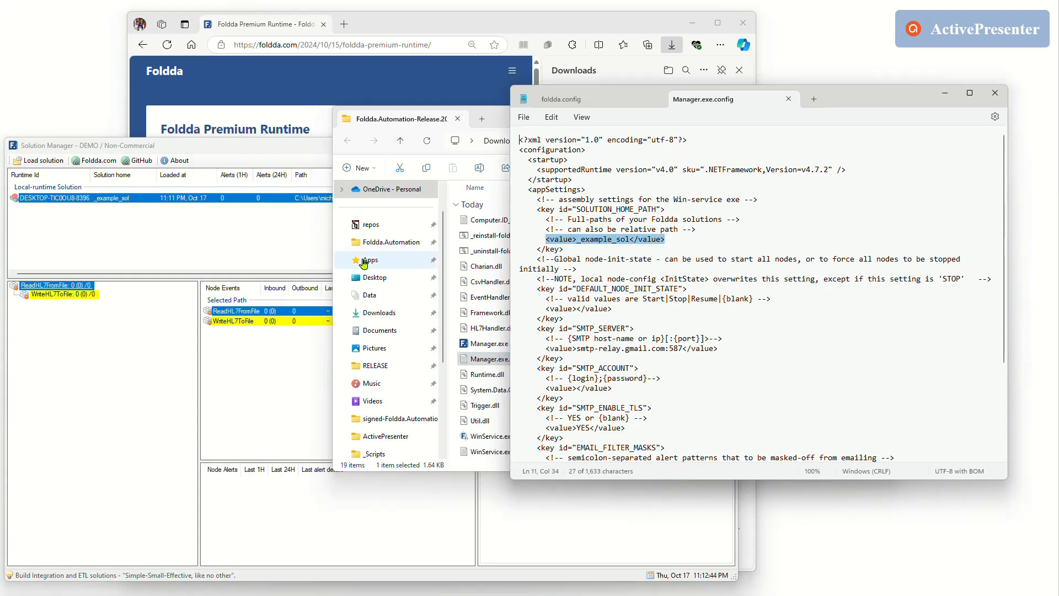
left_click(569, 210)
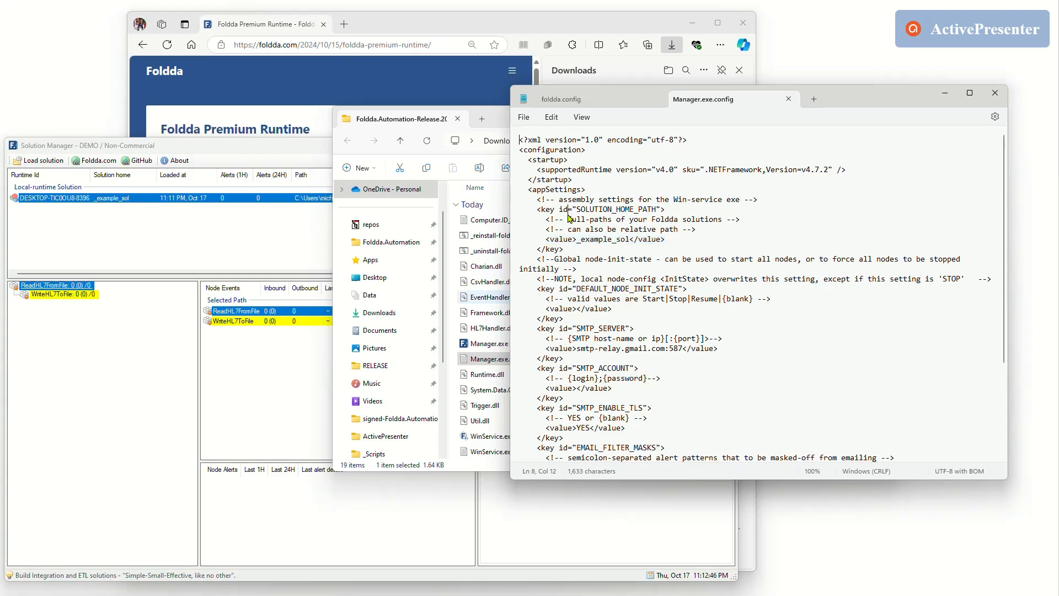
left_click_drag(539, 211, 588, 258)
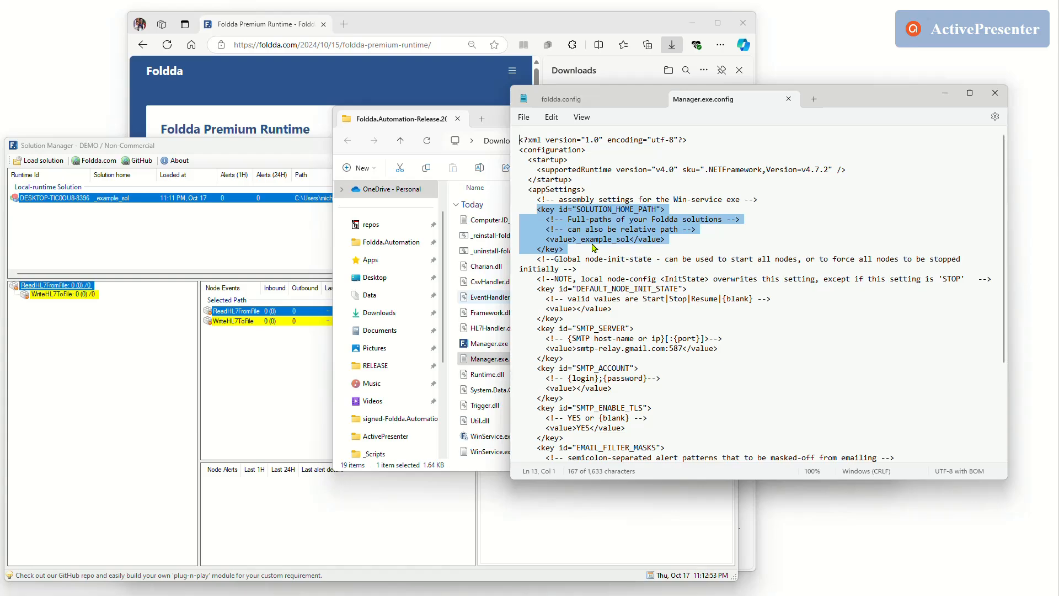
Return to the extracted folder and browse into _example_sol and its ReadHL7FromFile subfolder to examine the solution's structure.
left_click(496, 116)
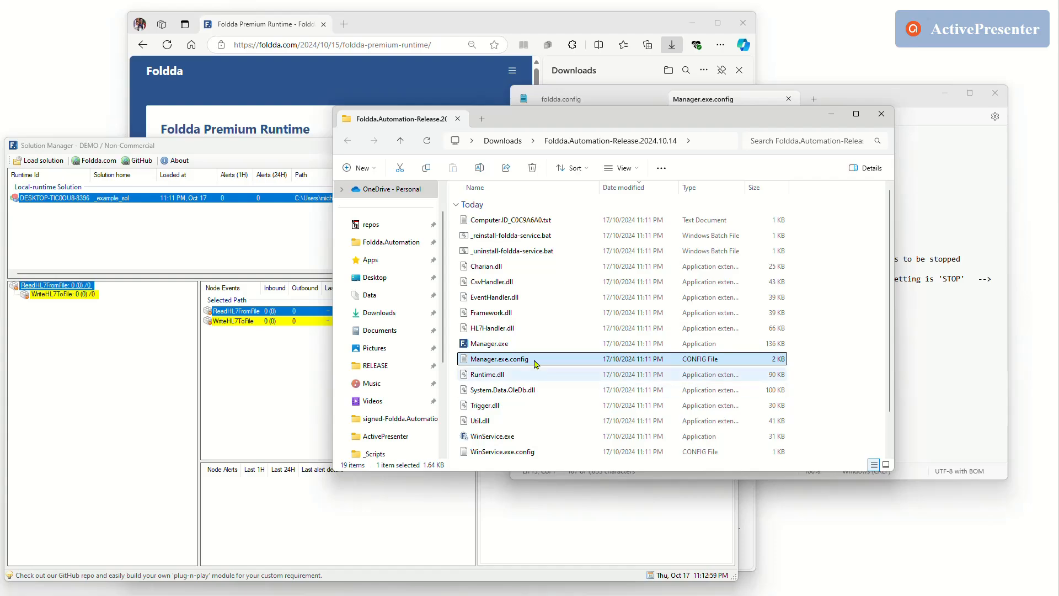
scroll(538, 426, "down", 1)
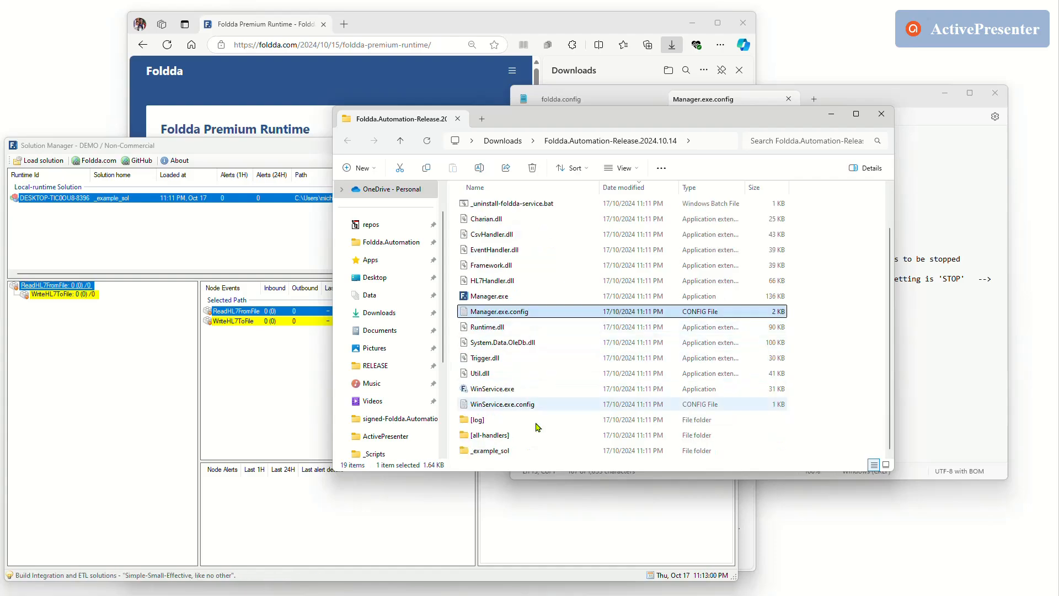
left_click(490, 451)
left_click_drag(579, 475, 591, 514)
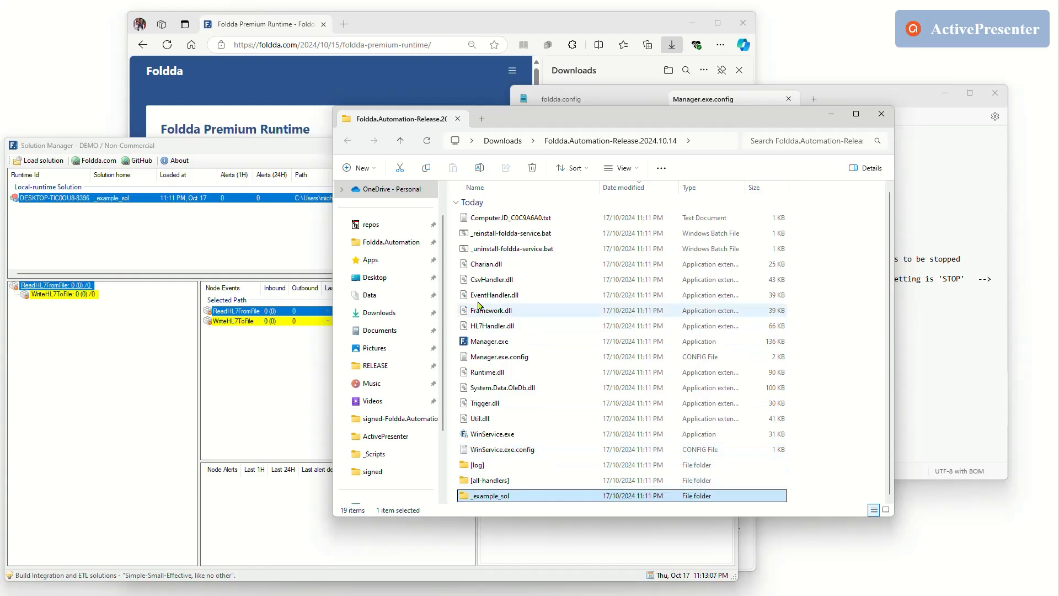
double_click(508, 497)
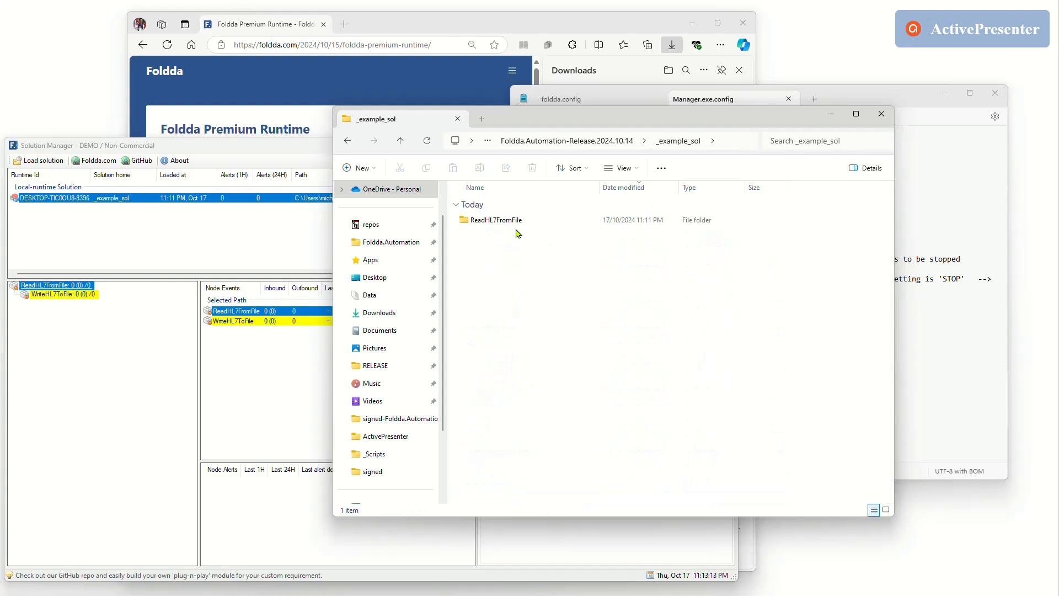
double_click(495, 221)
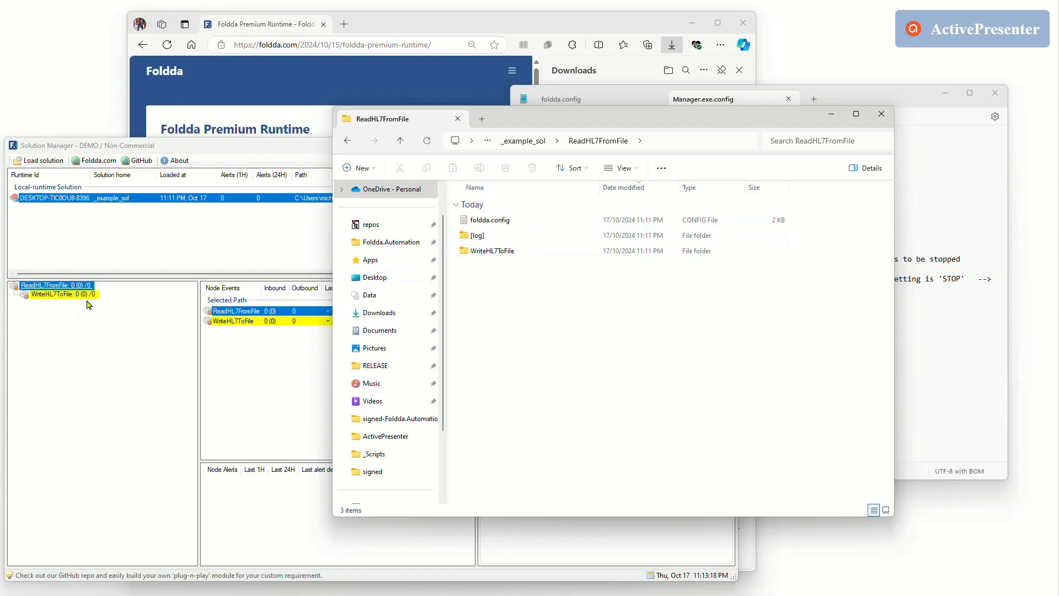
Start the ReadHL7FromFile branch in Solution Manager and return to the ReadHL7FromFile folder window.
right_click(50, 287)
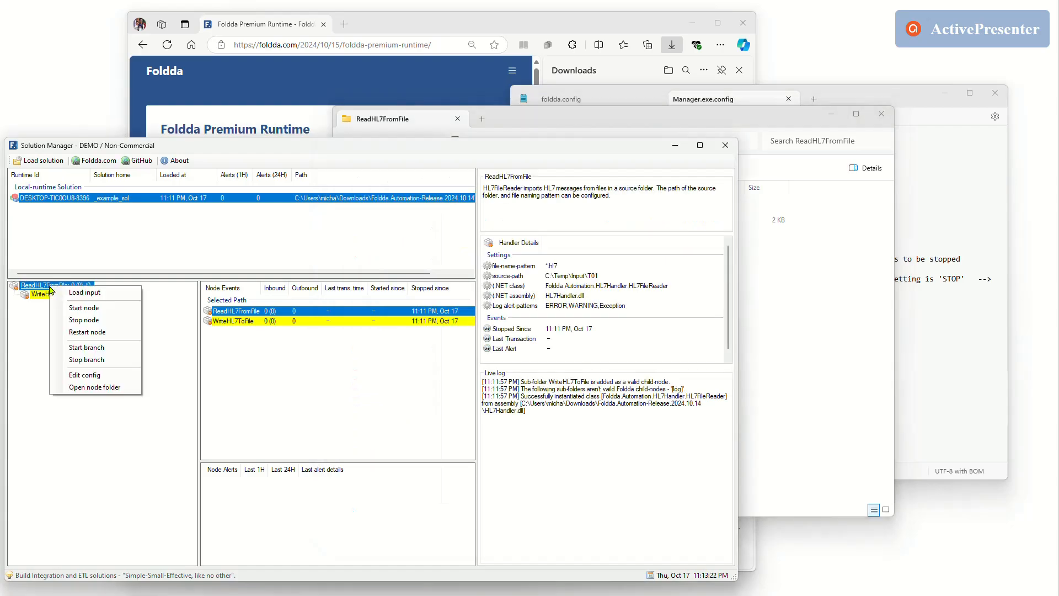
left_click(81, 347)
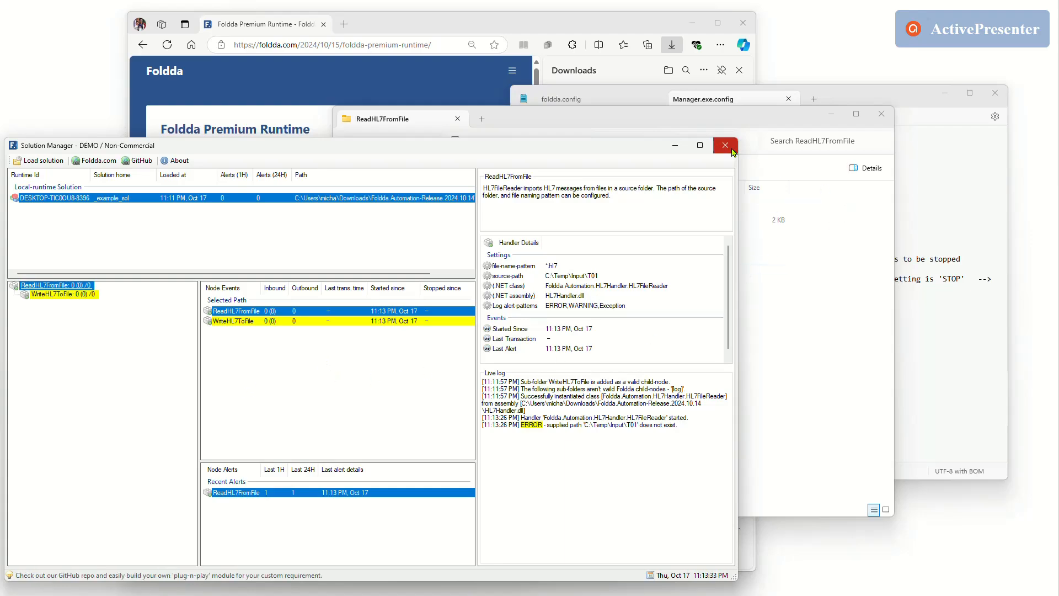
left_click(812, 280)
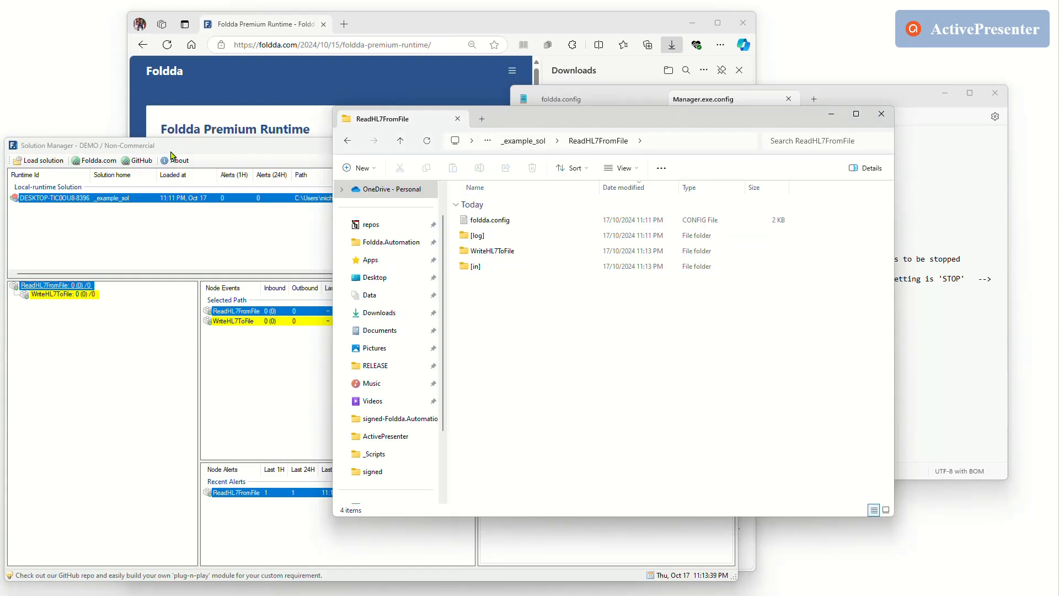
Move the Solution Manager window aside, open Foldda.Automation-Release.2024.10.14 from the Downloads folder, and enlarge its window to show all files.
left_click_drag(172, 150, 645, 190)
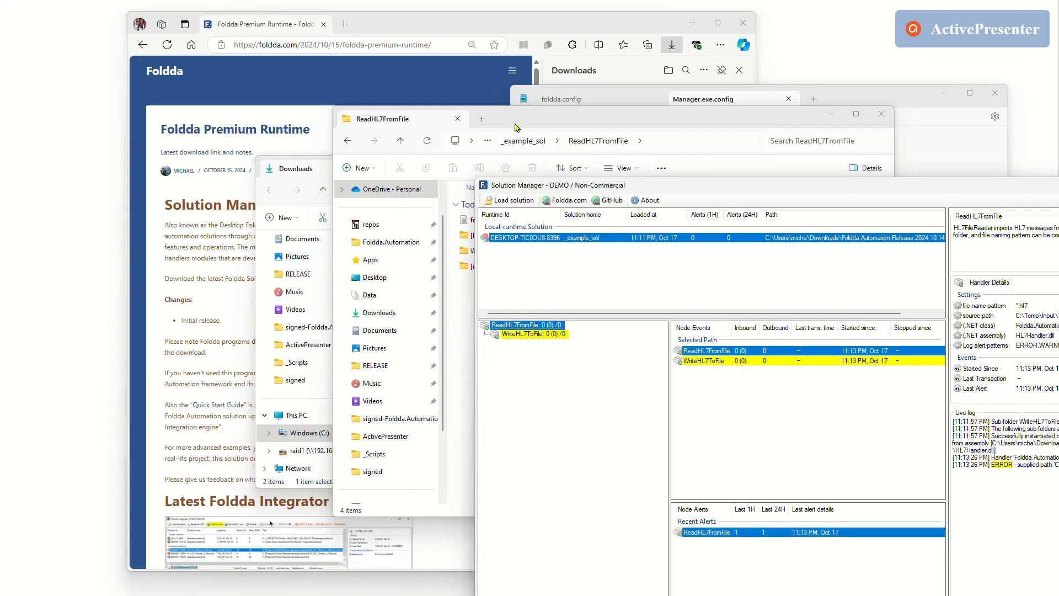
left_click(320, 172)
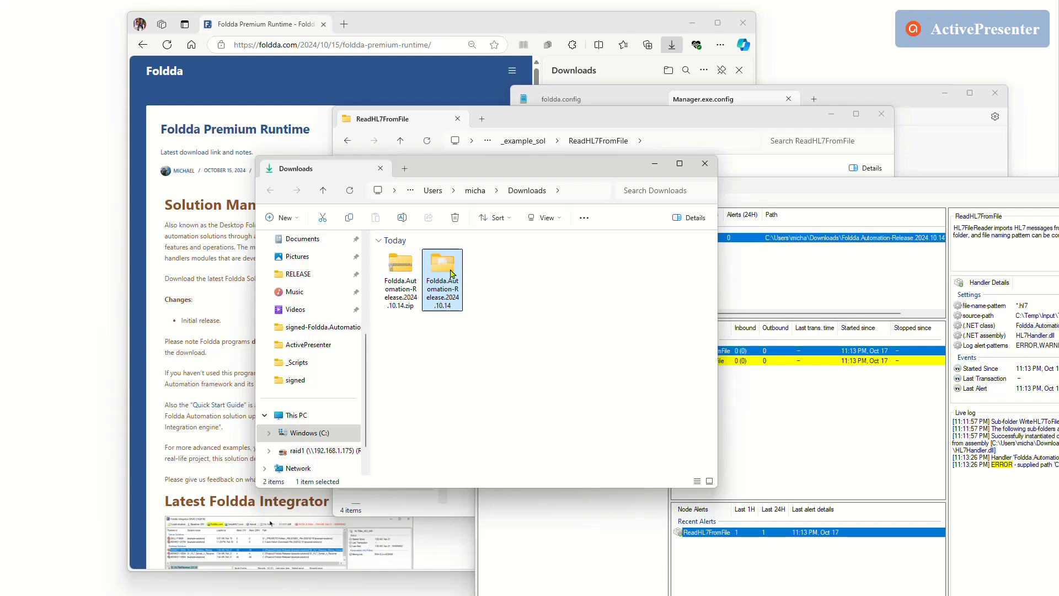
double_click(451, 274)
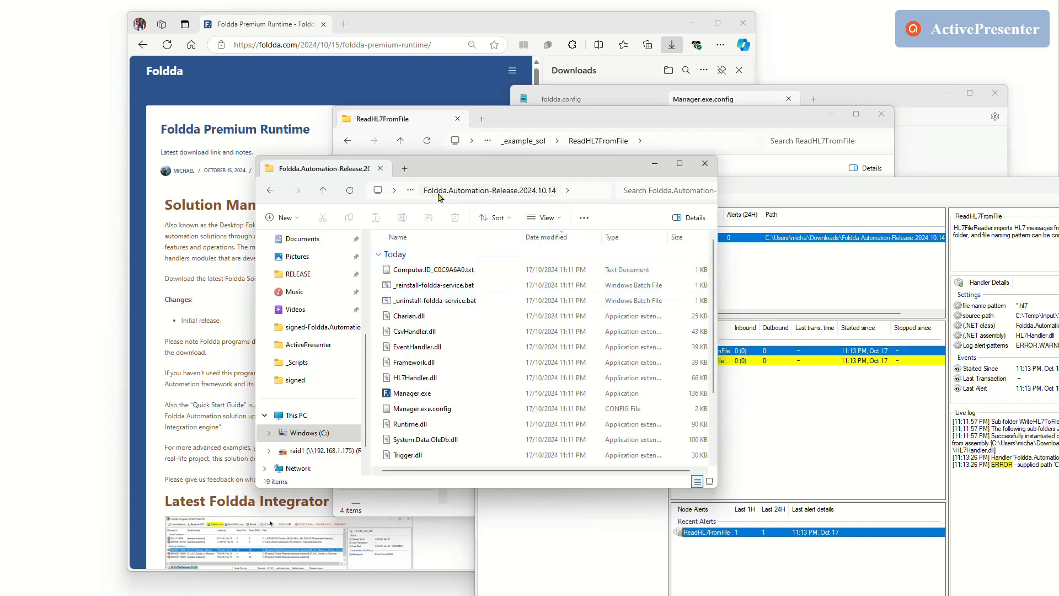
left_click_drag(521, 170, 450, 80)
left_click_drag(645, 398, 838, 549)
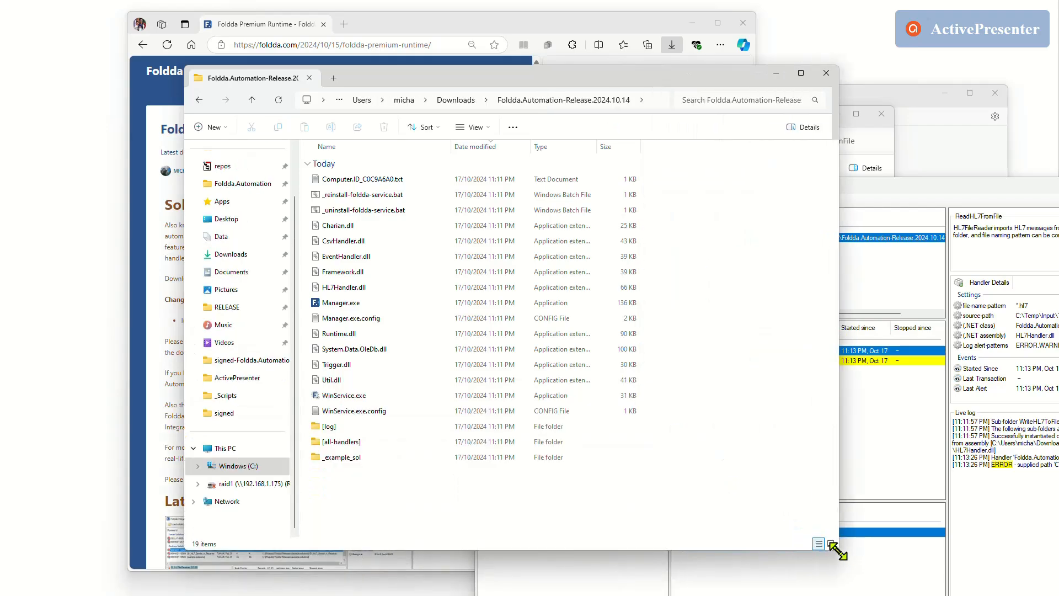
Open the [all-handlers] folder and examine its handler categories, such as InputTrigger, Timer, WebServiceConnector and ConverterAdapter.
left_click(350, 456)
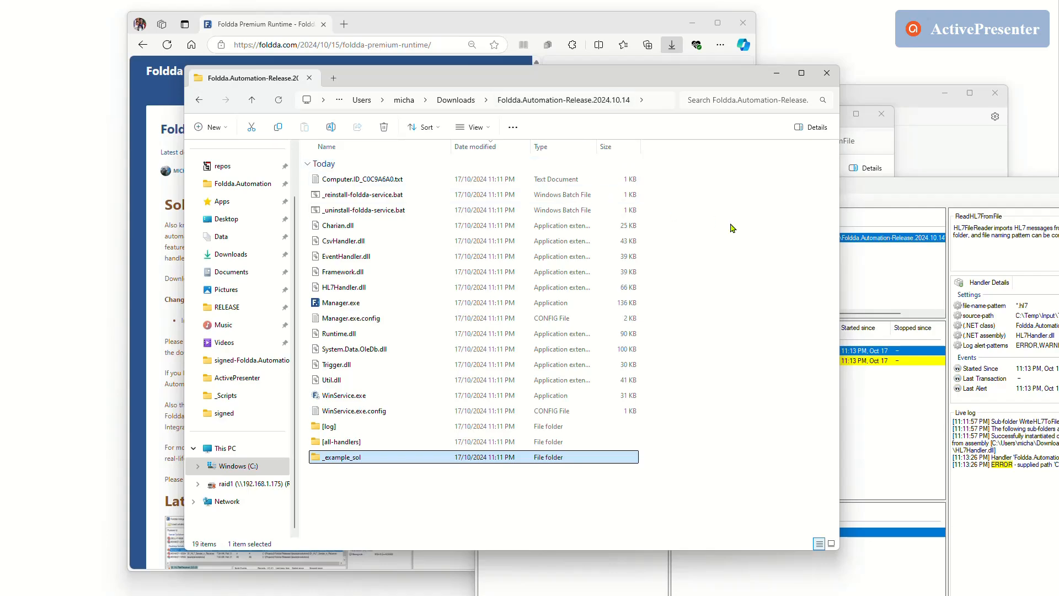
double_click(345, 444)
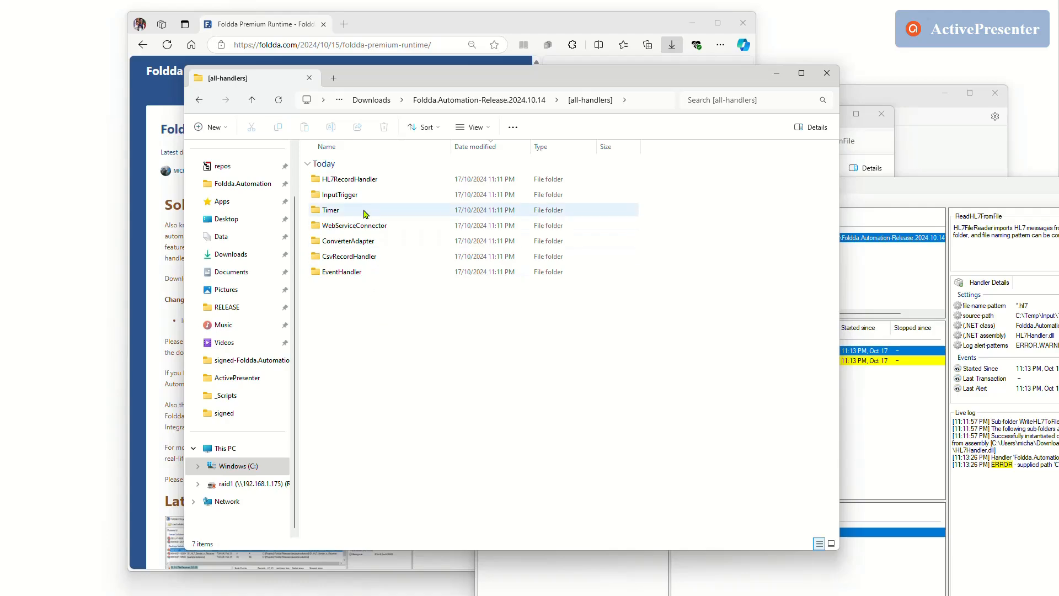
left_click(337, 180)
left_click(346, 196)
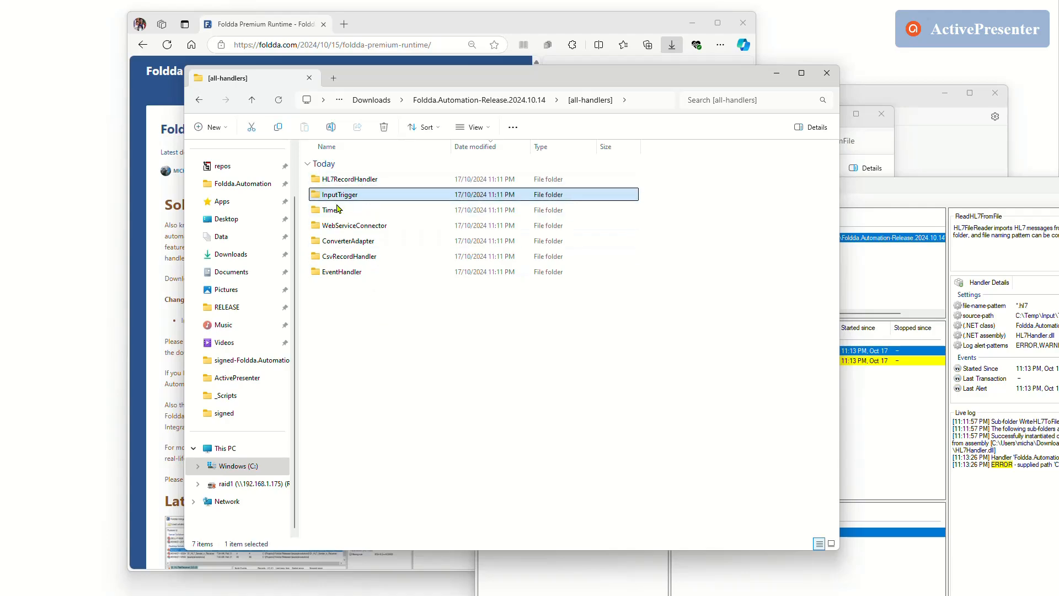
left_click(337, 210)
left_click(348, 226)
left_click(345, 246)
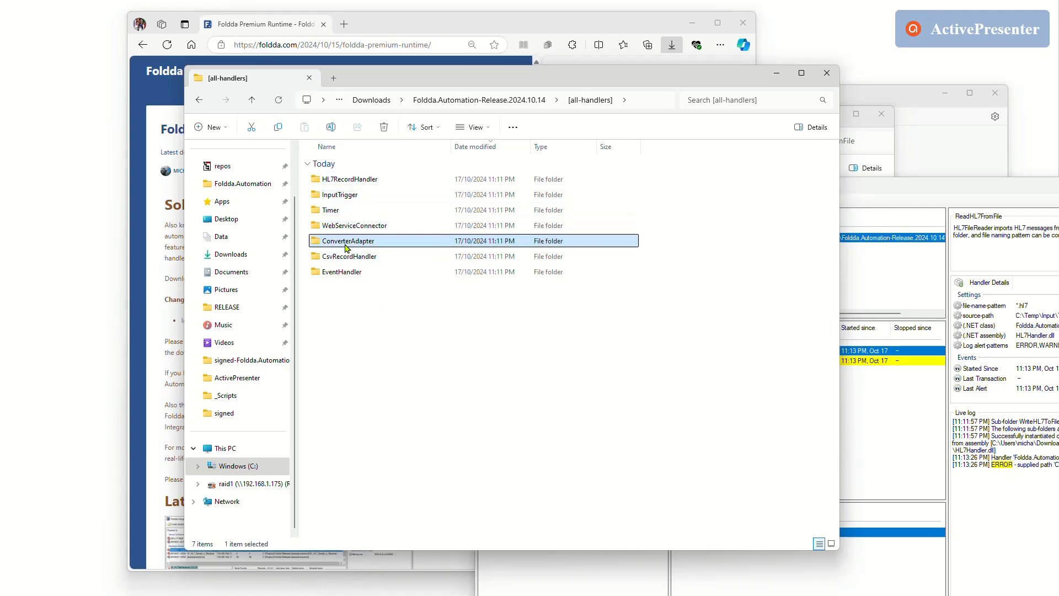
Examine the HL7 handlers in the HL7RecordHandler folder, including HL7Filter and HL7NetworkOut, and return to the Foldda.Automation-Release.2024.10.14 folder.
double_click(369, 180)
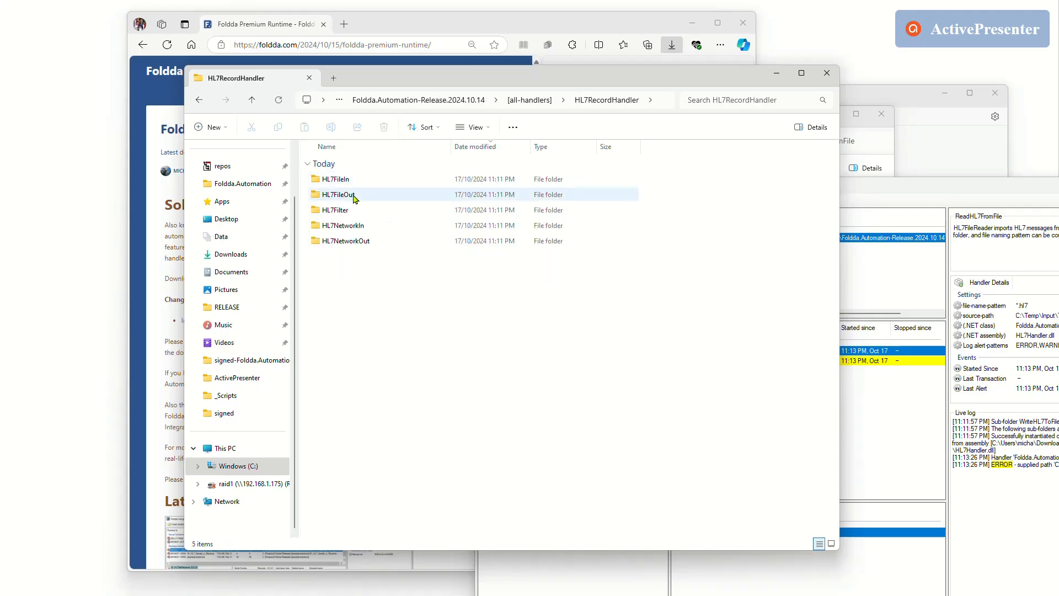
left_click(342, 210)
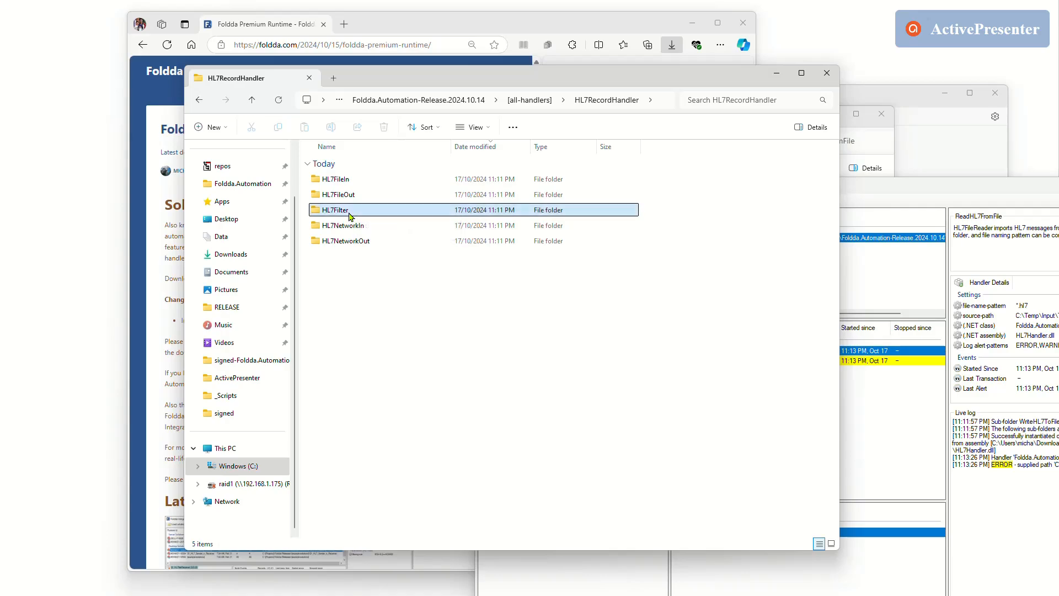
left_click(363, 228)
left_click(369, 243)
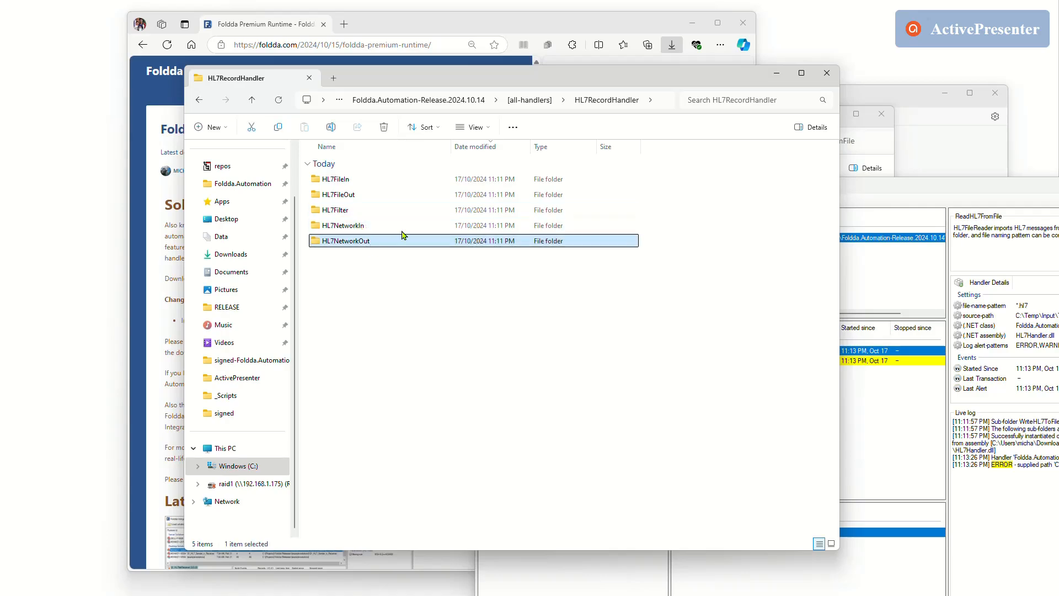
left_click(466, 102)
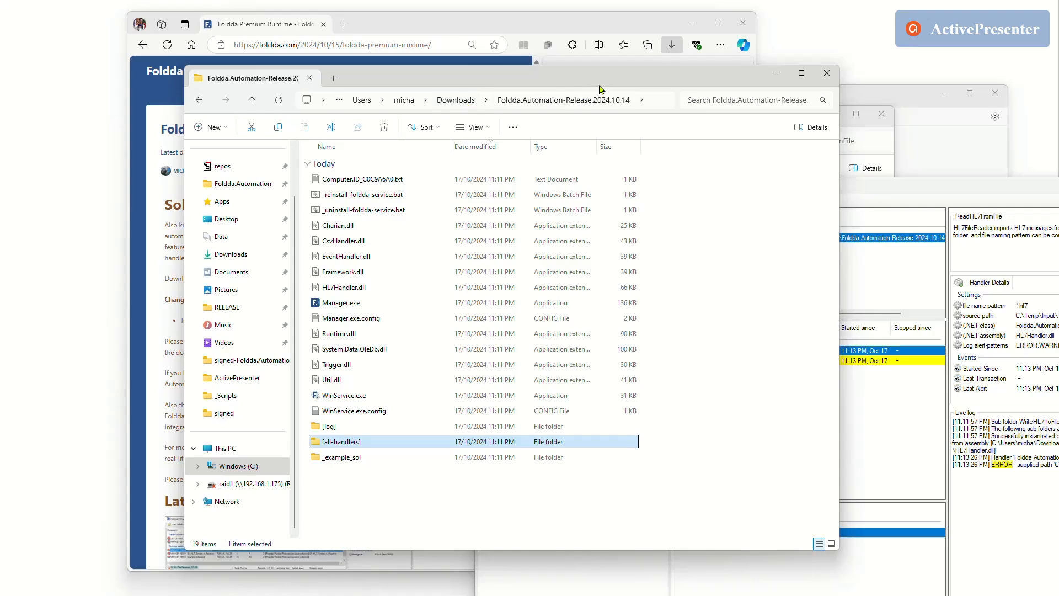
Reposition the release folder's window, look at Solution Manager briefly, and select WinService.exe in the release folder.
left_click_drag(601, 79, 558, 86)
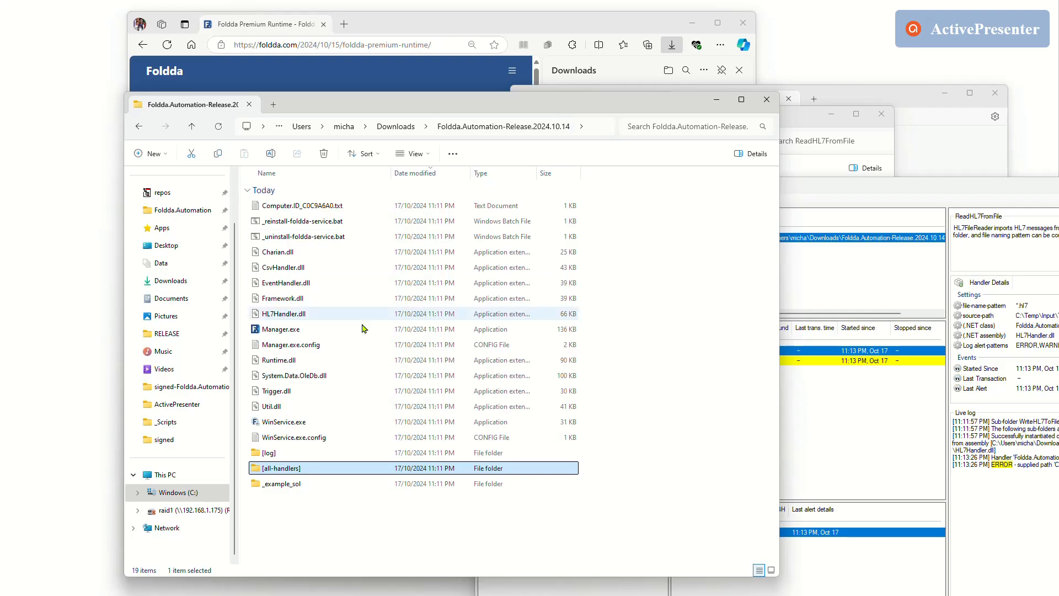
left_click(863, 456)
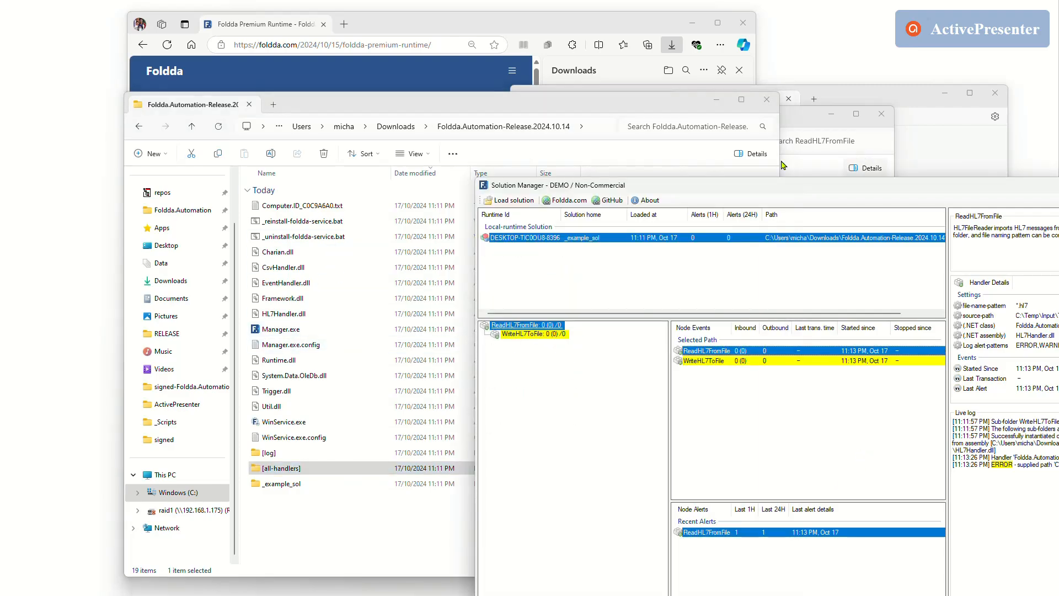
left_click(349, 531)
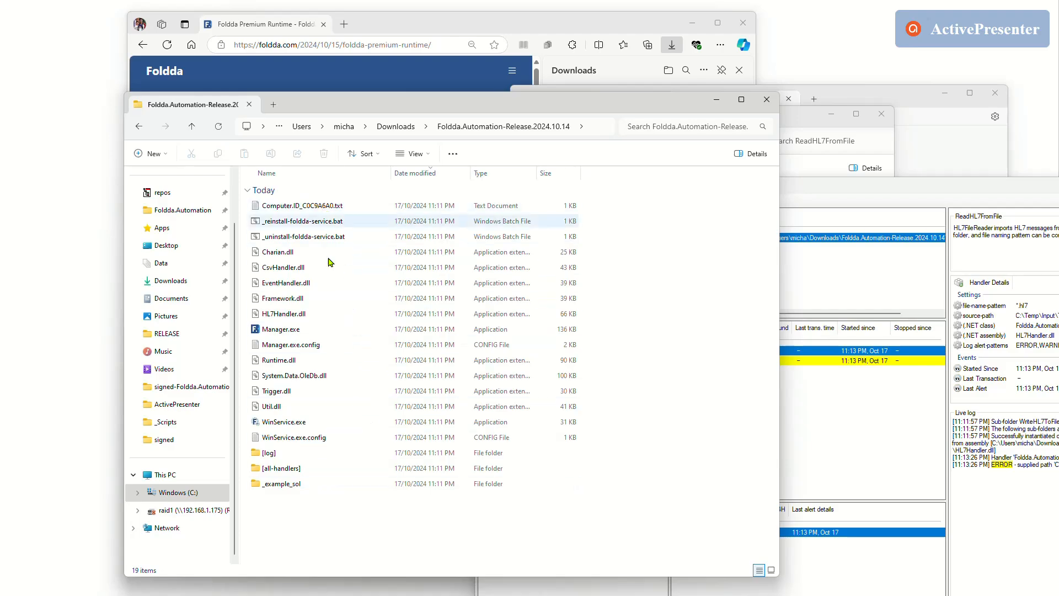
left_click(273, 426)
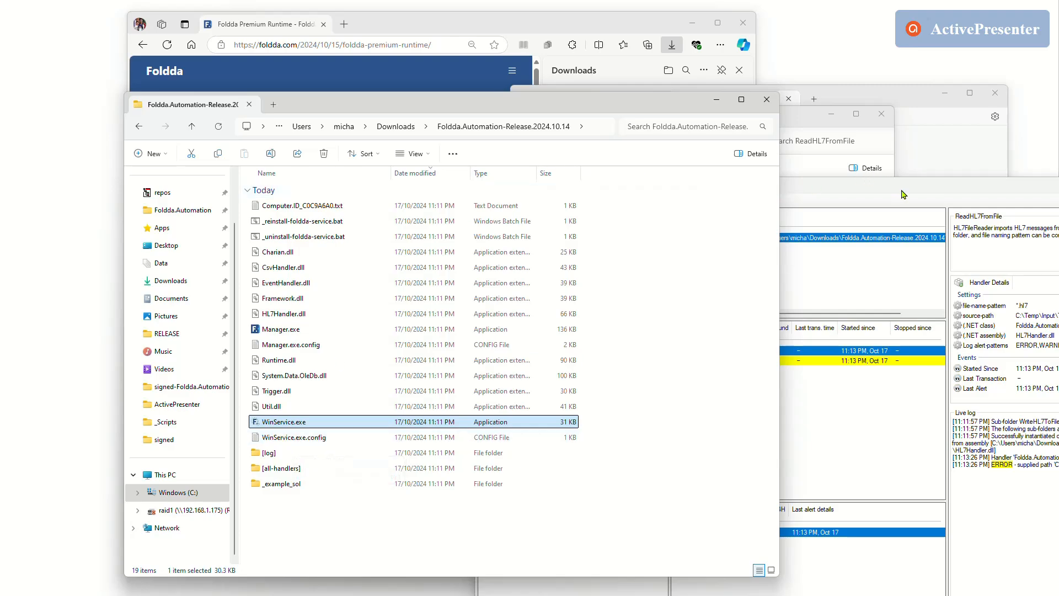
Move the Solution Manager window fully back on screen and bring the release folder's window to the front.
left_click_drag(903, 194, 665, 148)
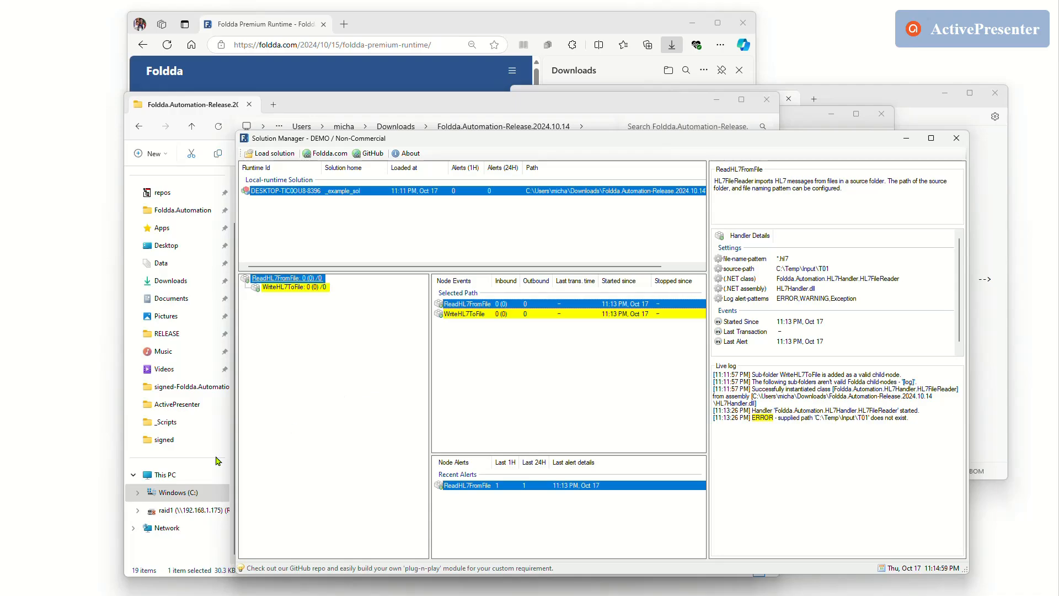
left_click(361, 95)
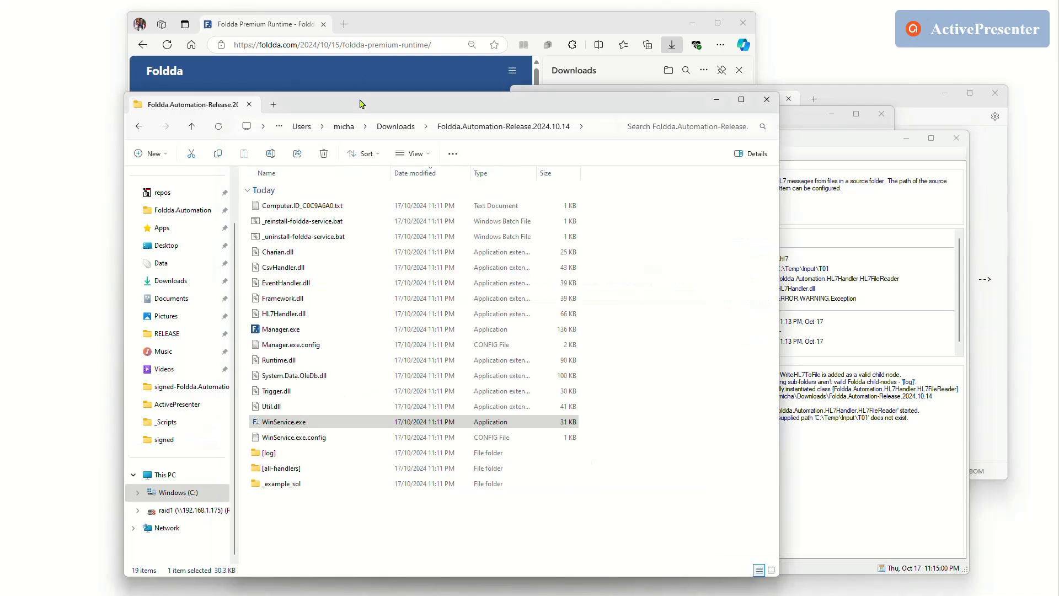